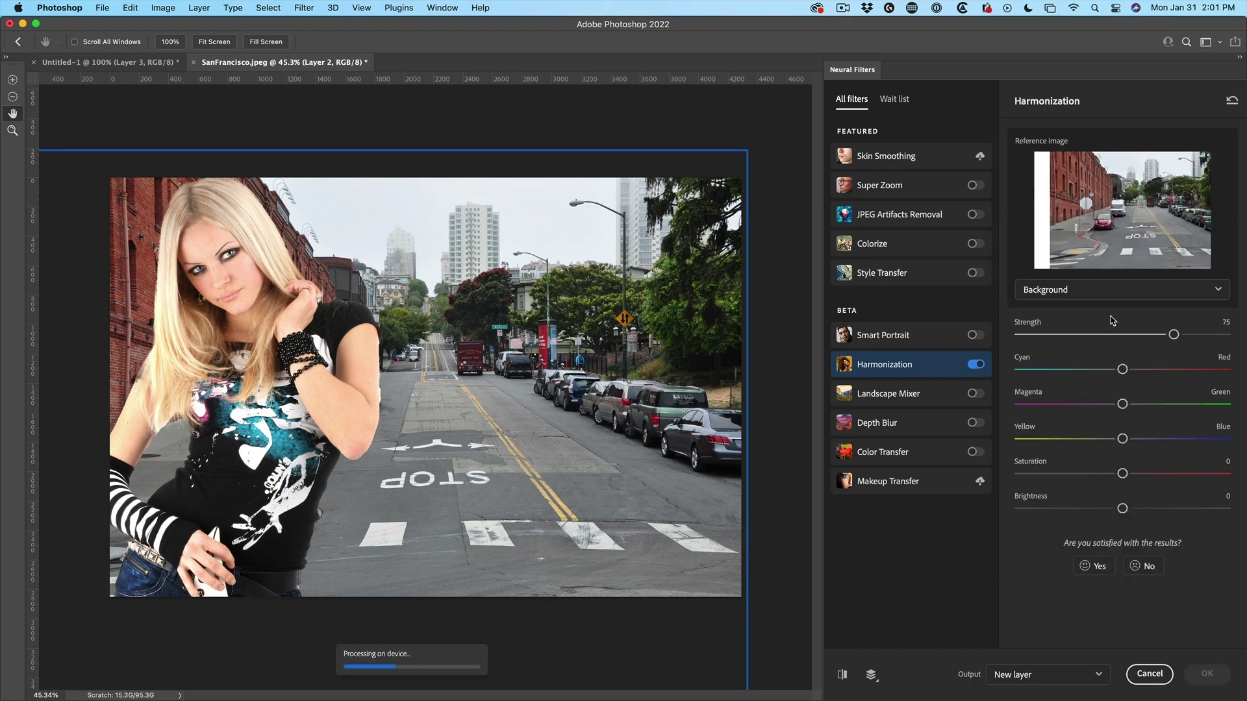
# Step: Apply the Harmonization result as a new layer and toggle Layer 1's visibility
pyautogui.click(1207, 674)
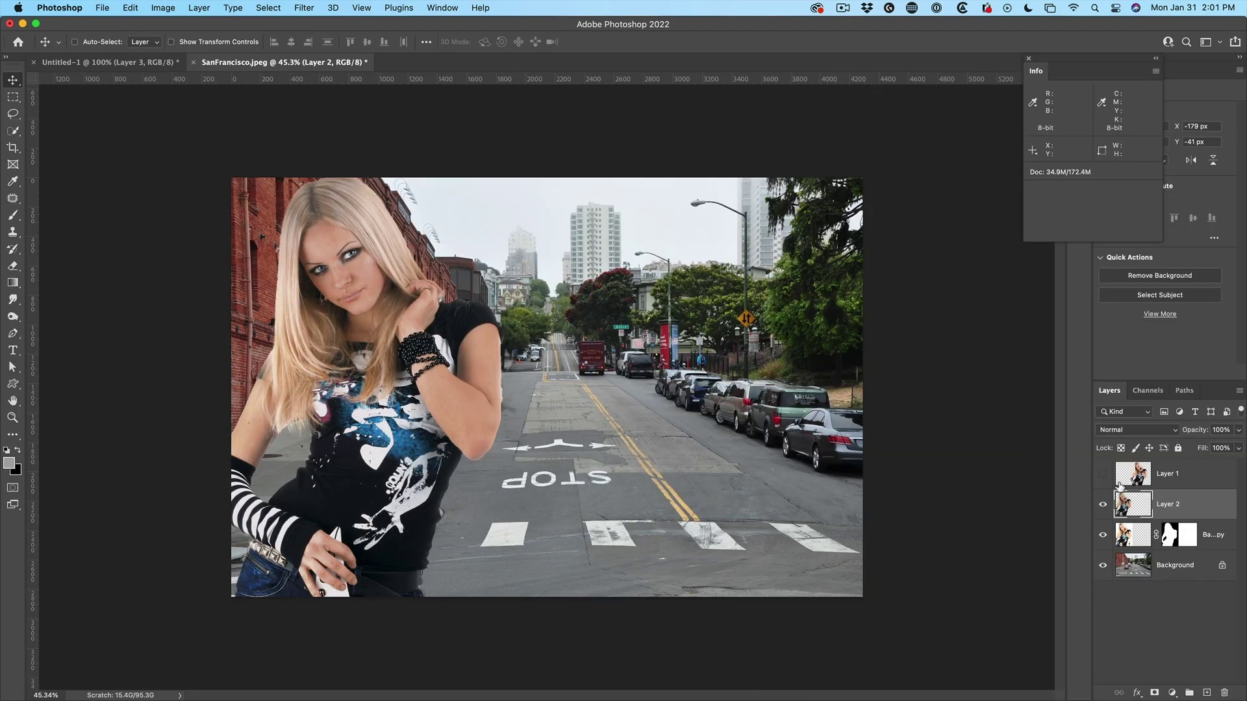
pyautogui.click(1103, 474)
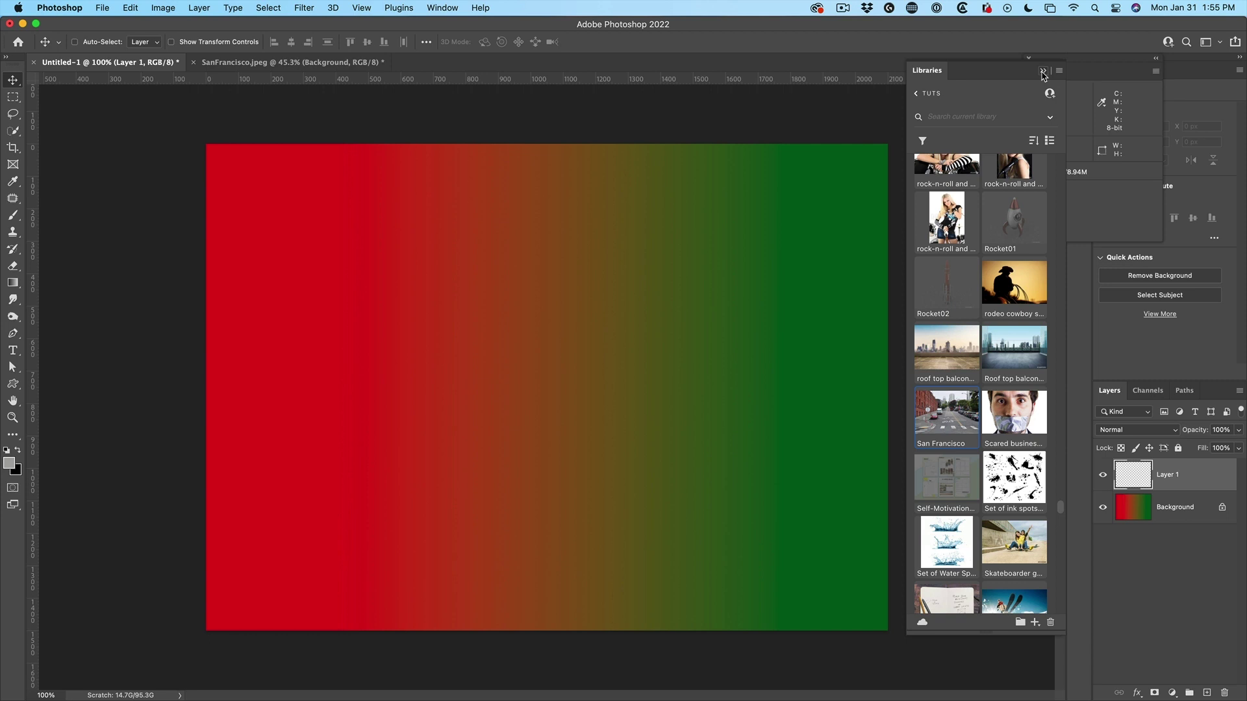
# Step: Select the left half of the gradient canvas and fill it with the foreground grey
pyautogui.click(1042, 72)
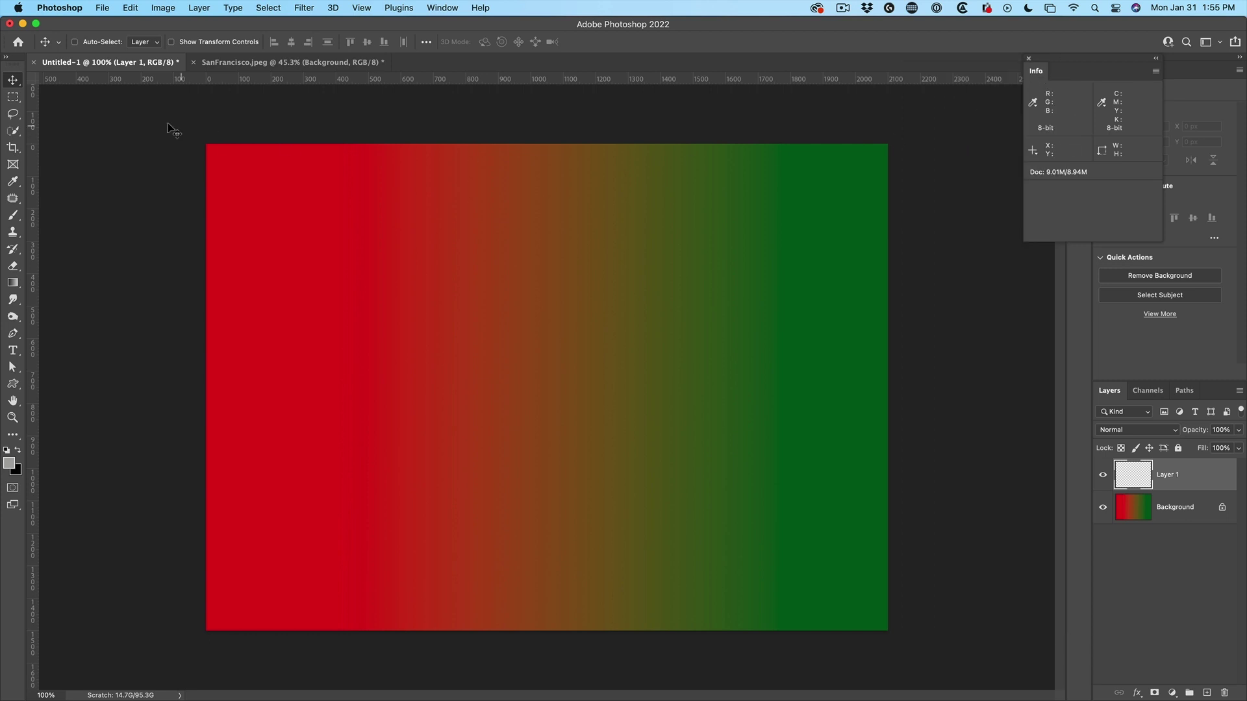
pyautogui.click(12, 97)
pyautogui.moveTo(189, 130); pyautogui.dragTo(539, 688)
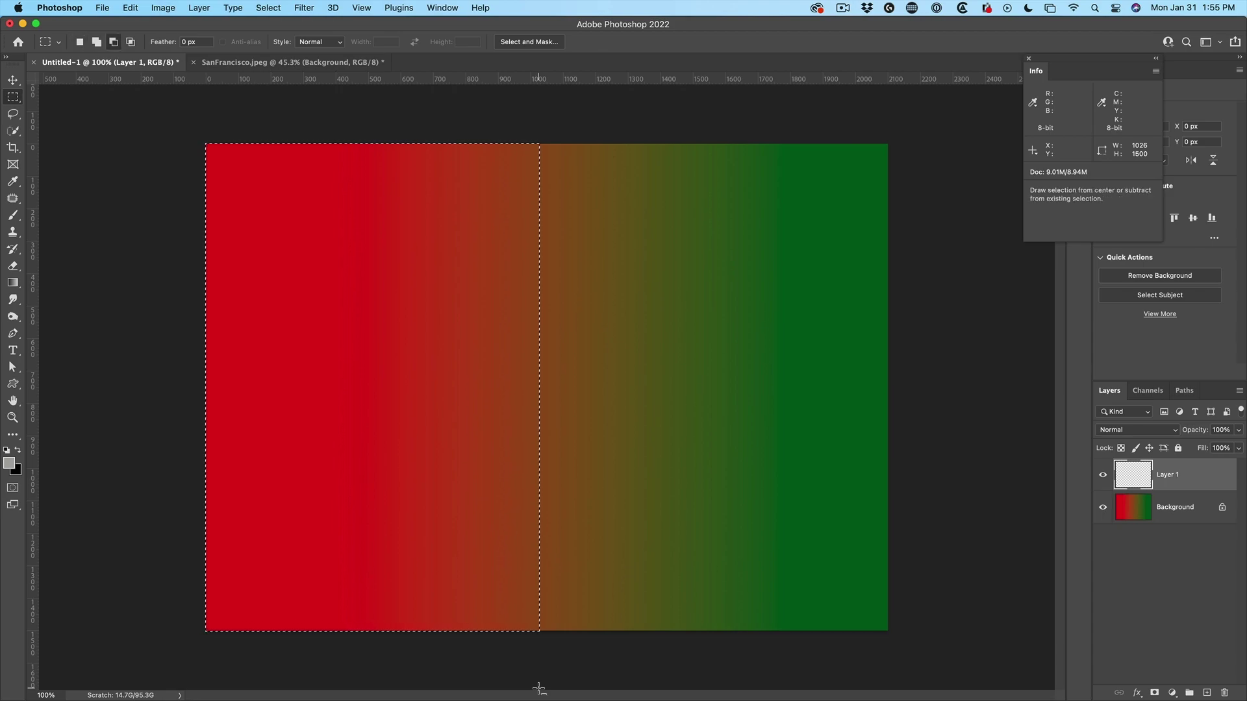
pyautogui.hotkey('alt', 'BackSpace')
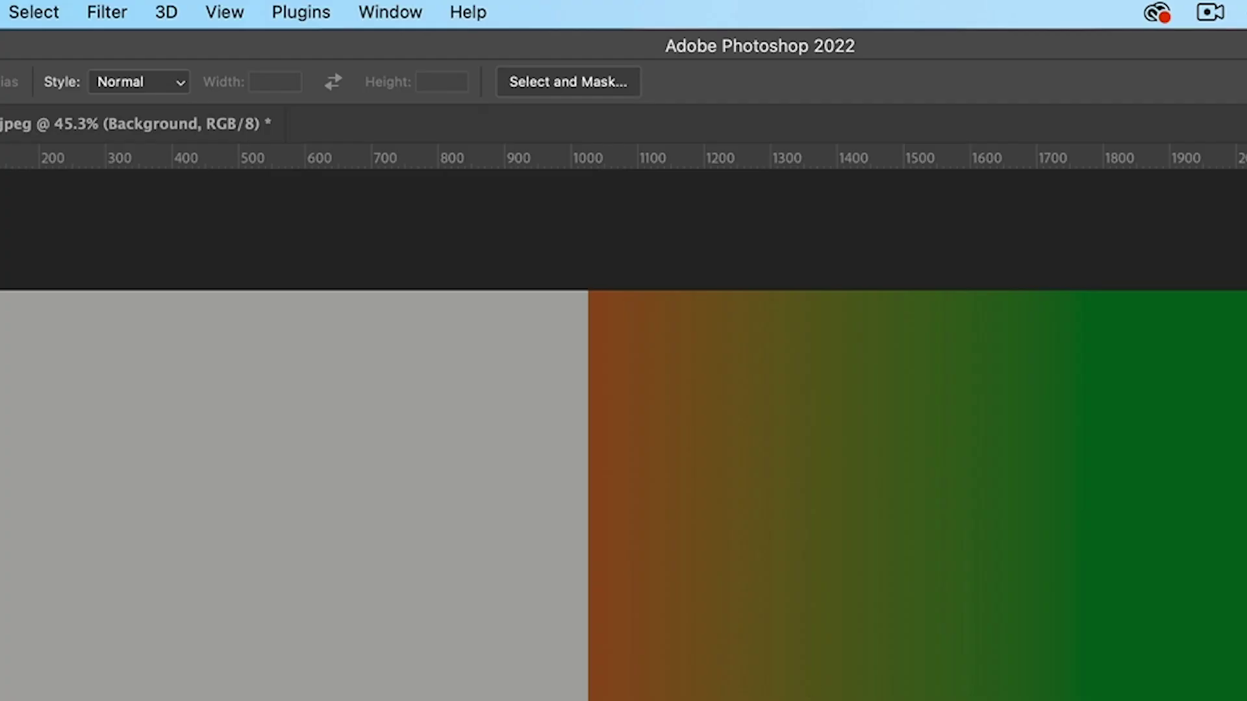
# Step: Harmonize the grey block with Background as reference, output to a new Layer 2
pyautogui.click(104, 13)
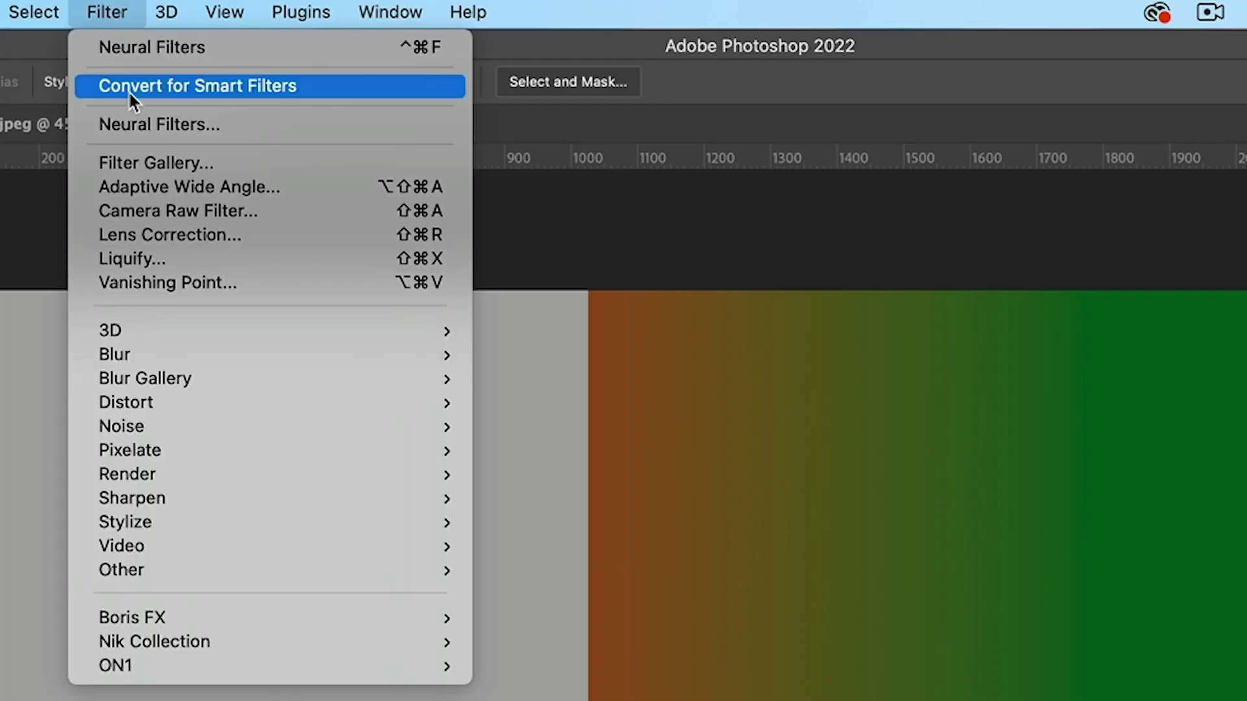
pyautogui.click(138, 124)
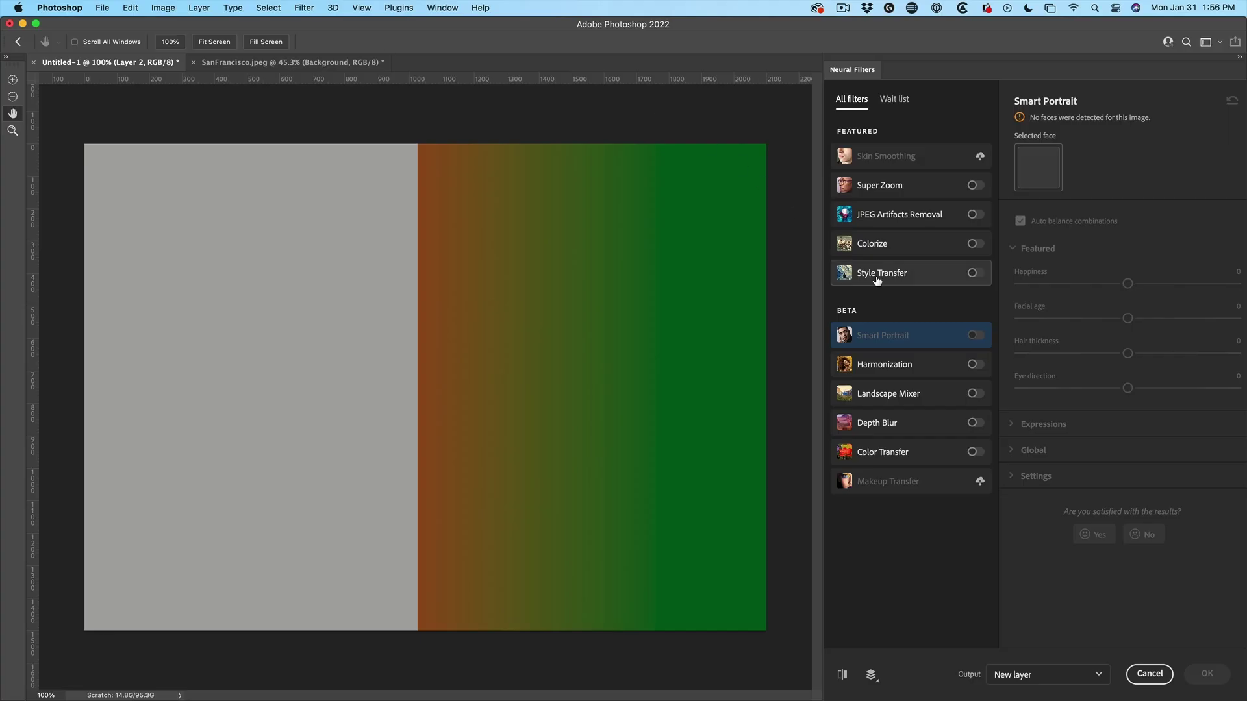
pyautogui.click(912, 364)
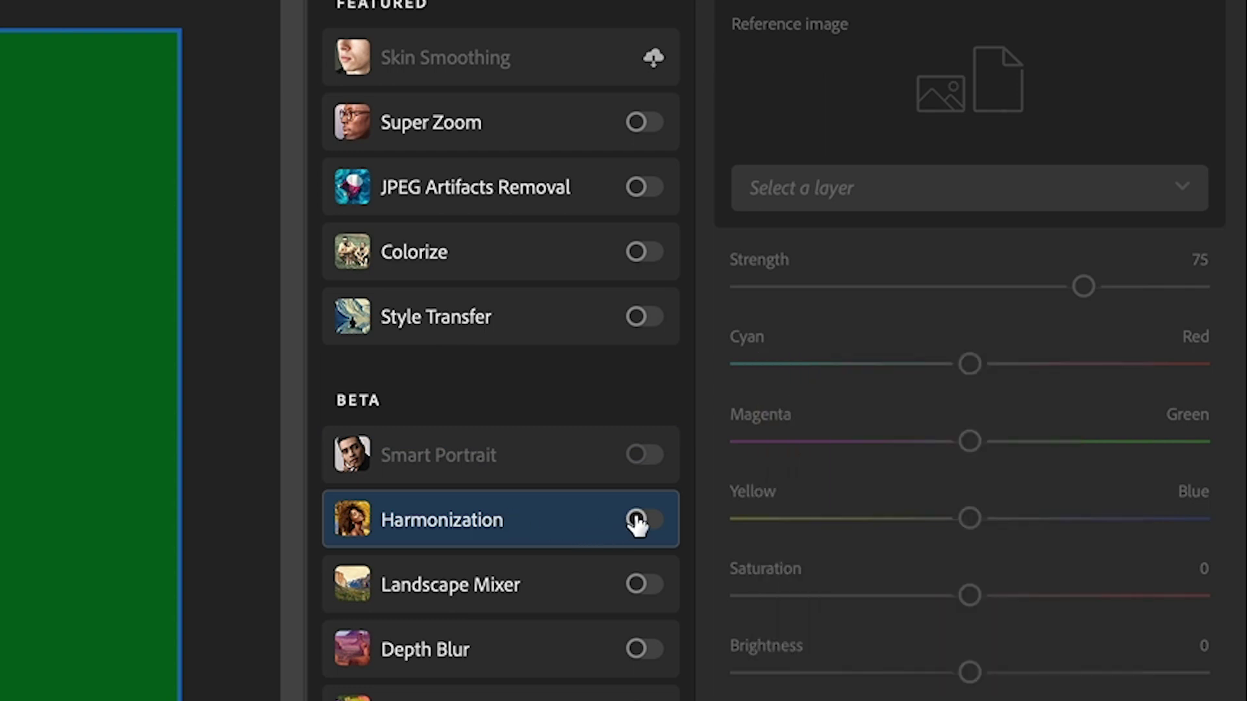
pyautogui.click(636, 521)
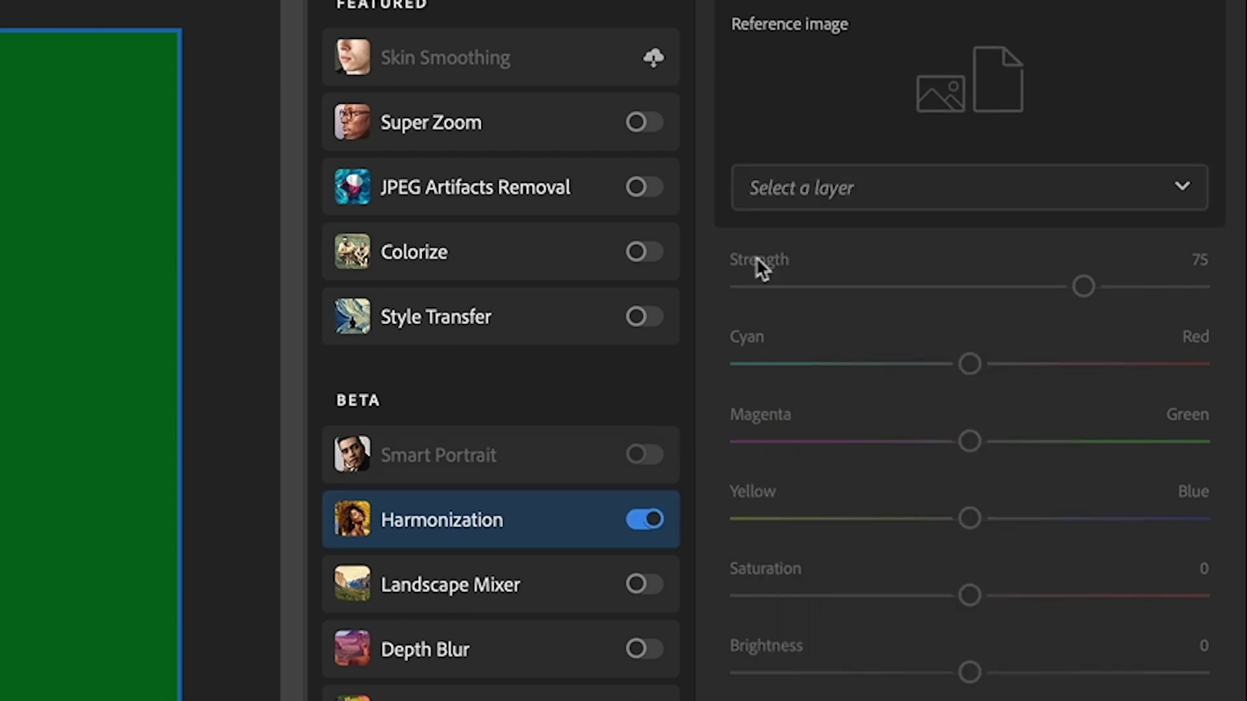
pyautogui.click(874, 190)
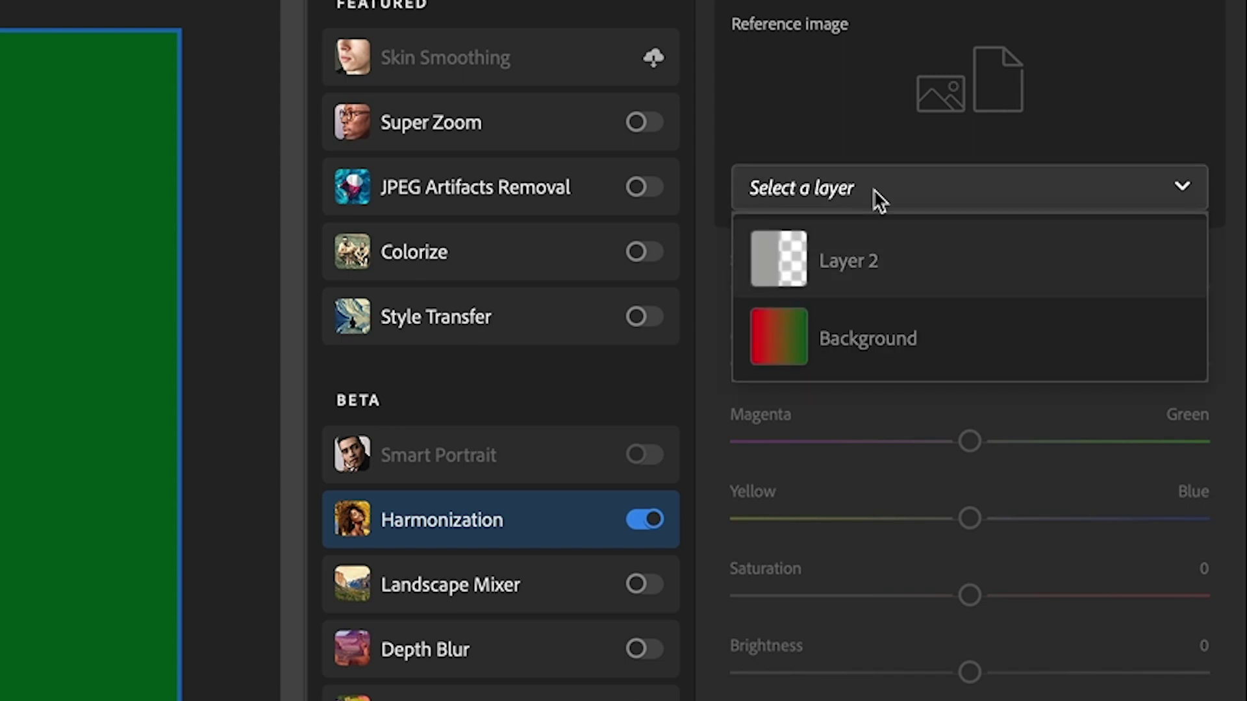
pyautogui.click(869, 341)
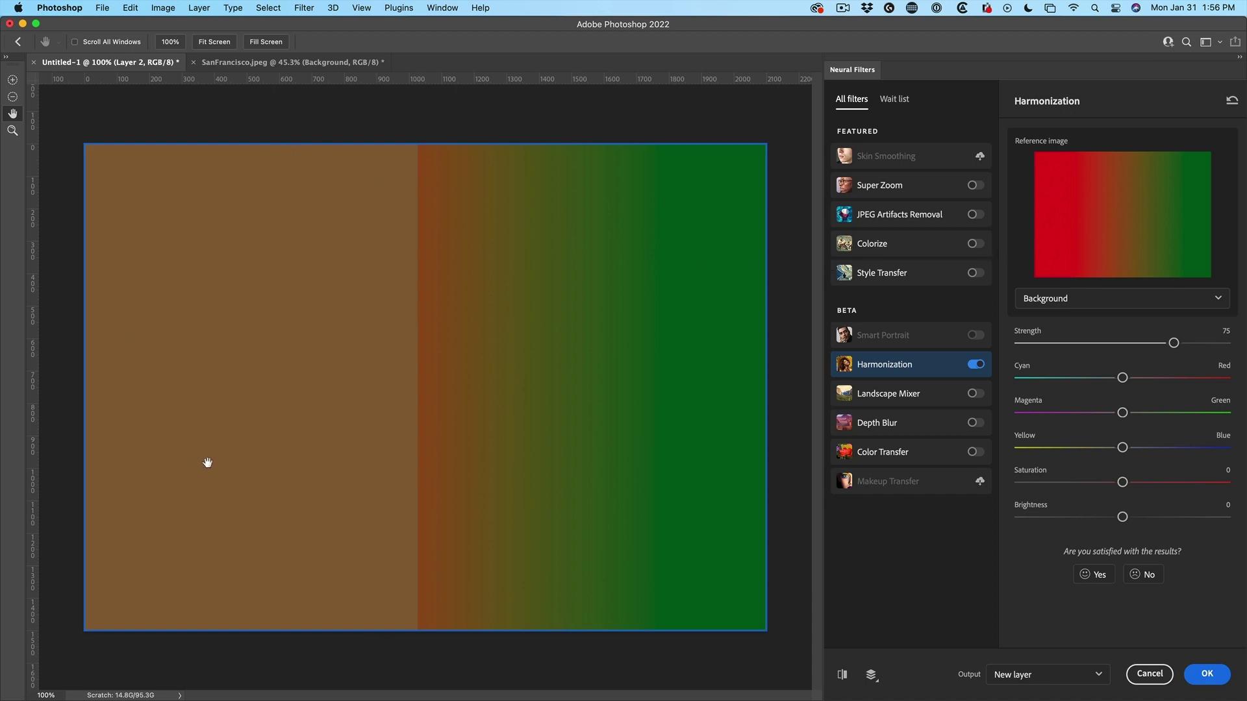
pyautogui.click(1206, 676)
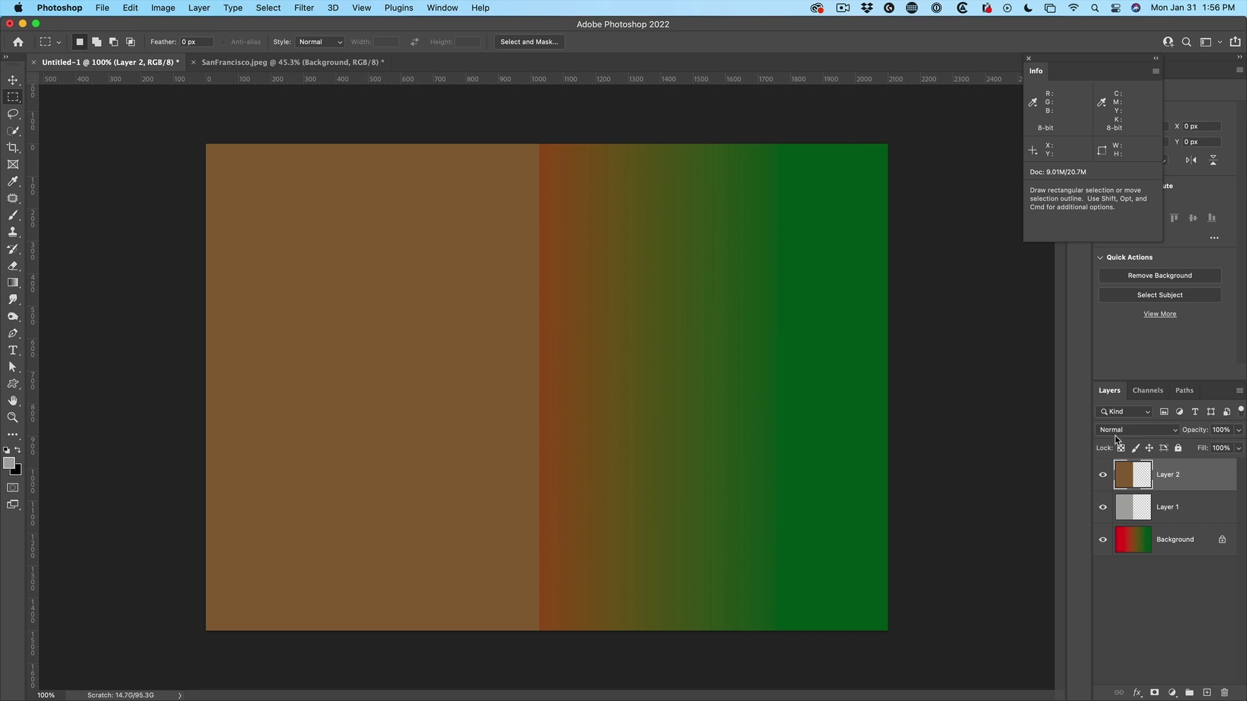
# Step: Hide Layer 2 and move Layer 1's grey block over the green right half
pyautogui.click(1104, 475)
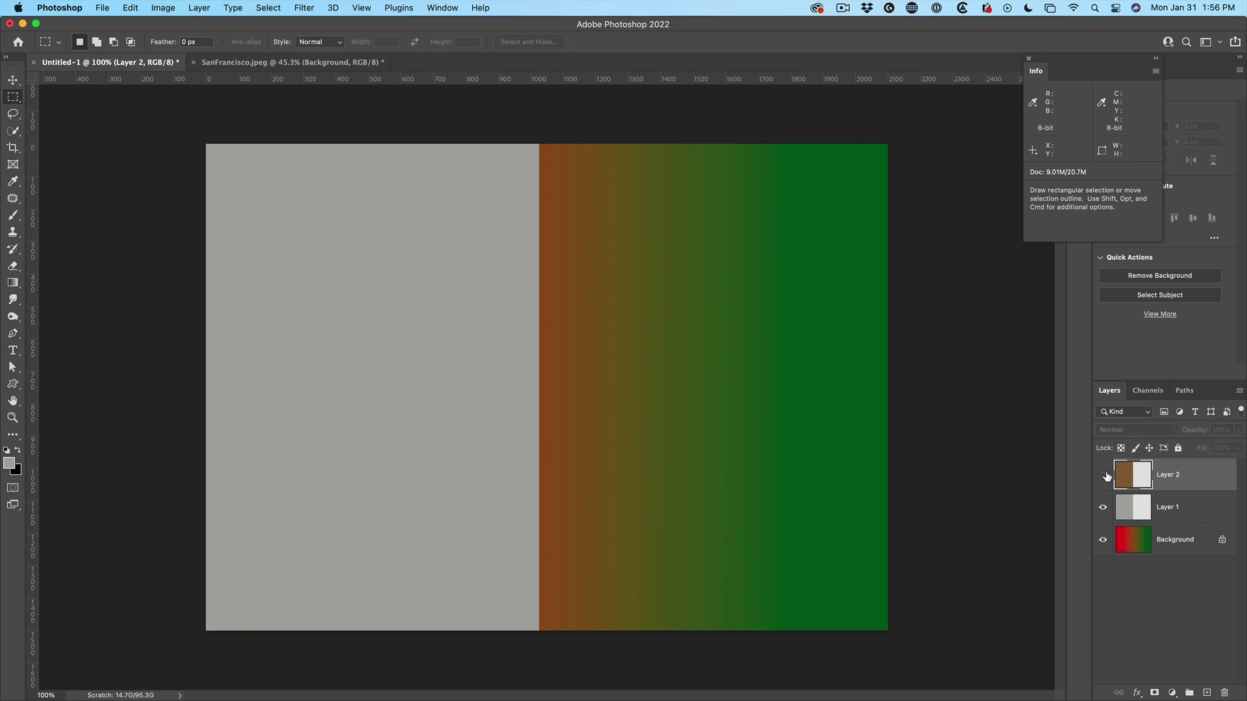
pyautogui.click(1124, 506)
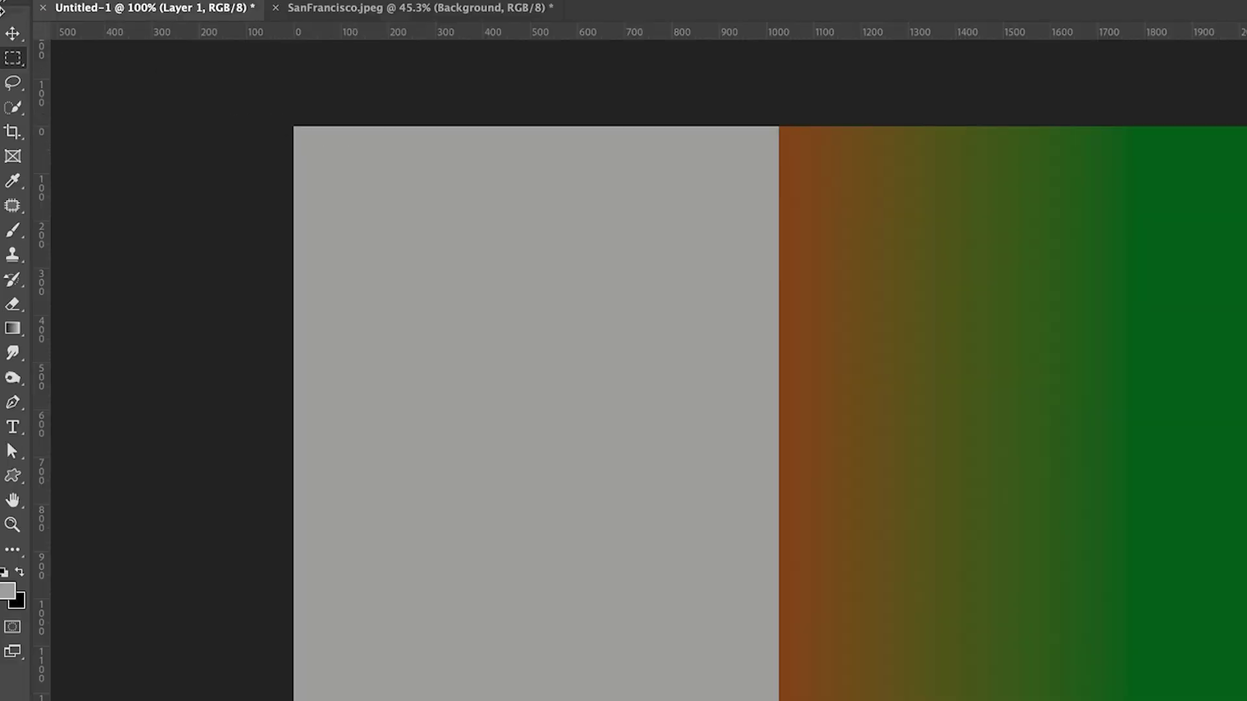
pyautogui.click(12, 33)
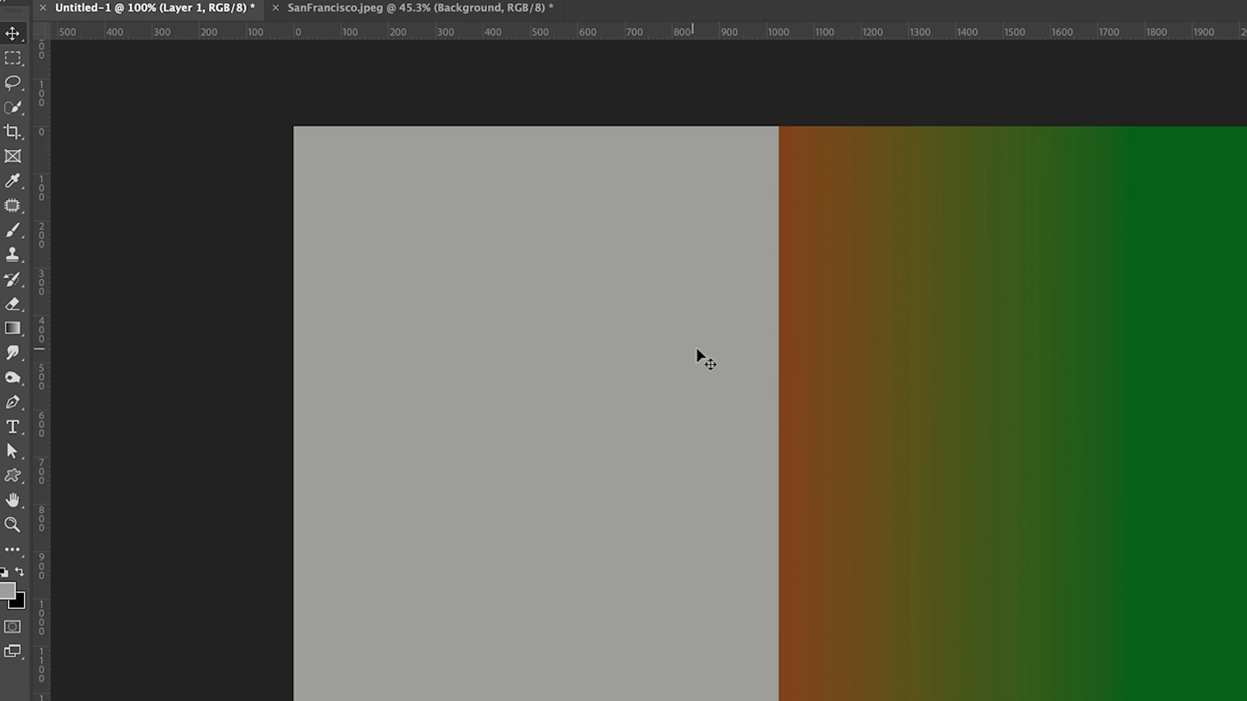
pyautogui.moveTo(697, 349); pyautogui.dragTo(1207, 388)
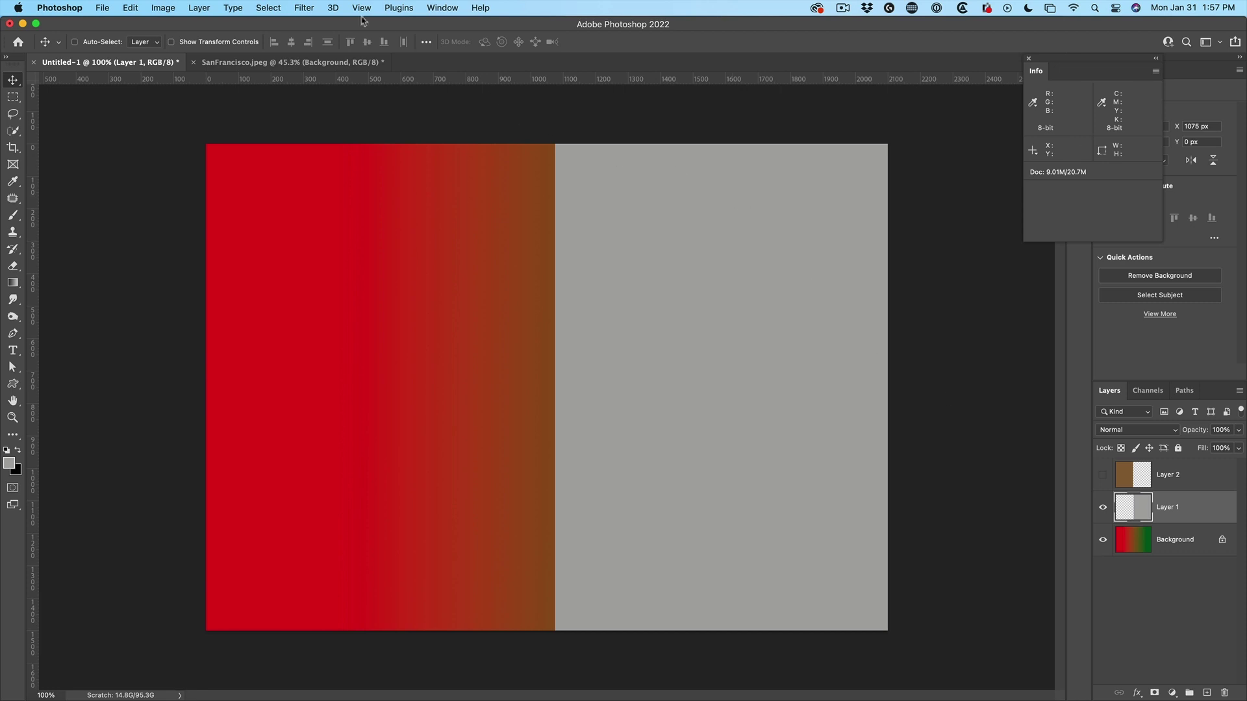
# Step: Harmonize the right grey block against Background into new Layer 3, then show Layer 2
pyautogui.click(302, 8)
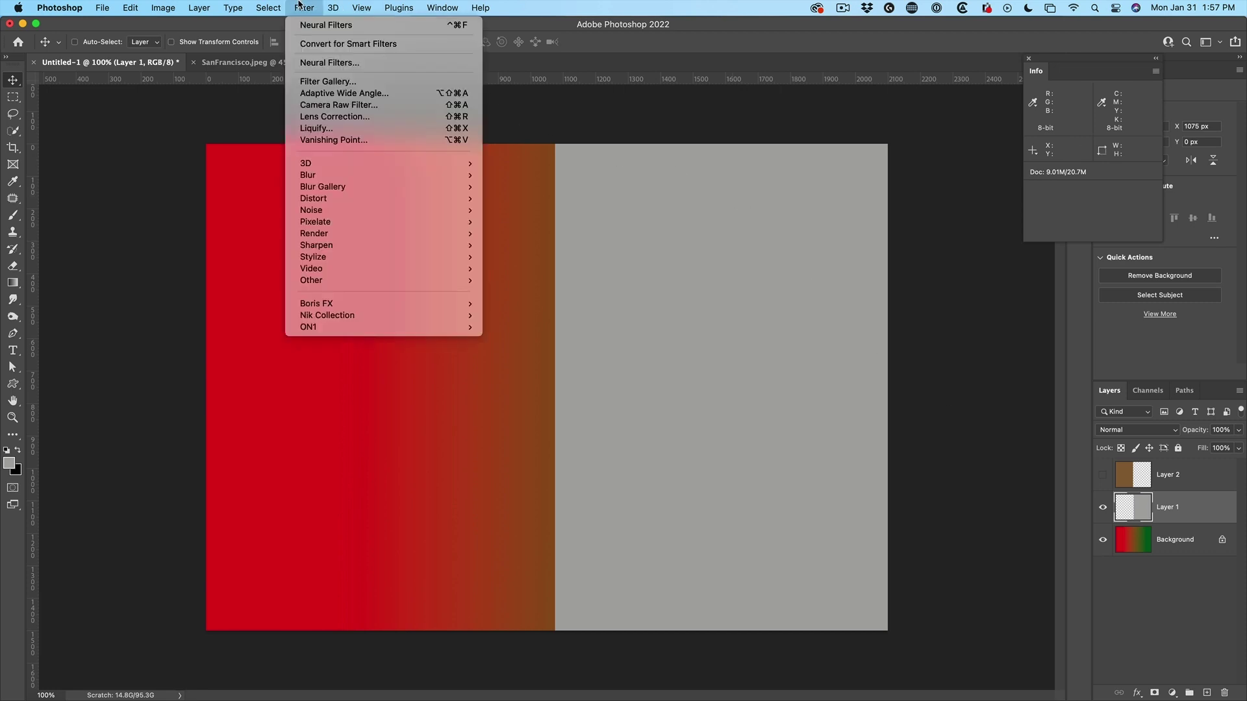
pyautogui.click(318, 64)
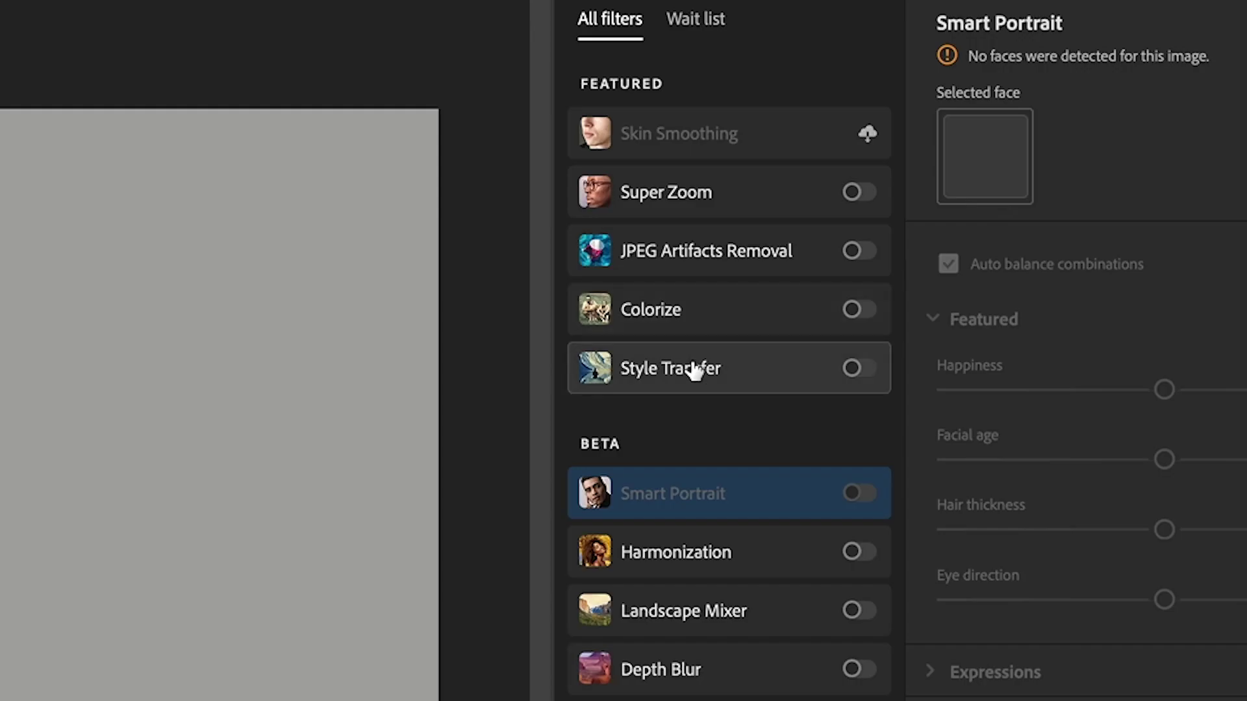
pyautogui.click(856, 555)
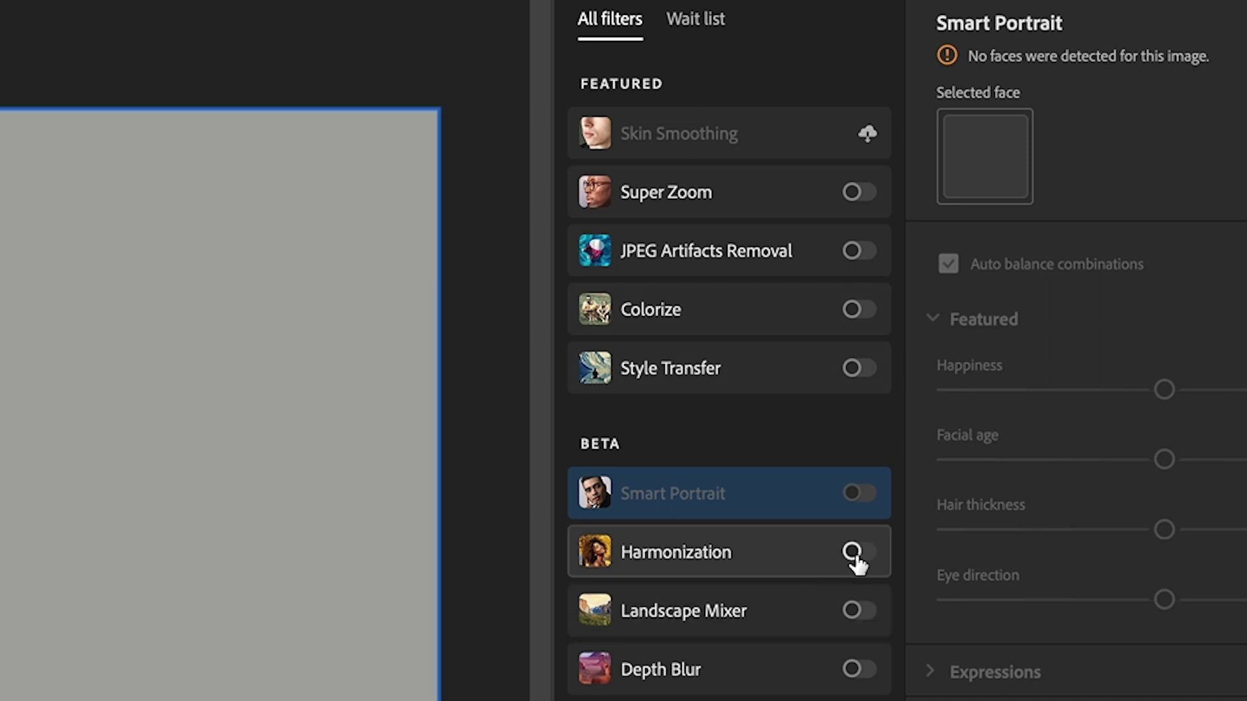
pyautogui.click(1132, 243)
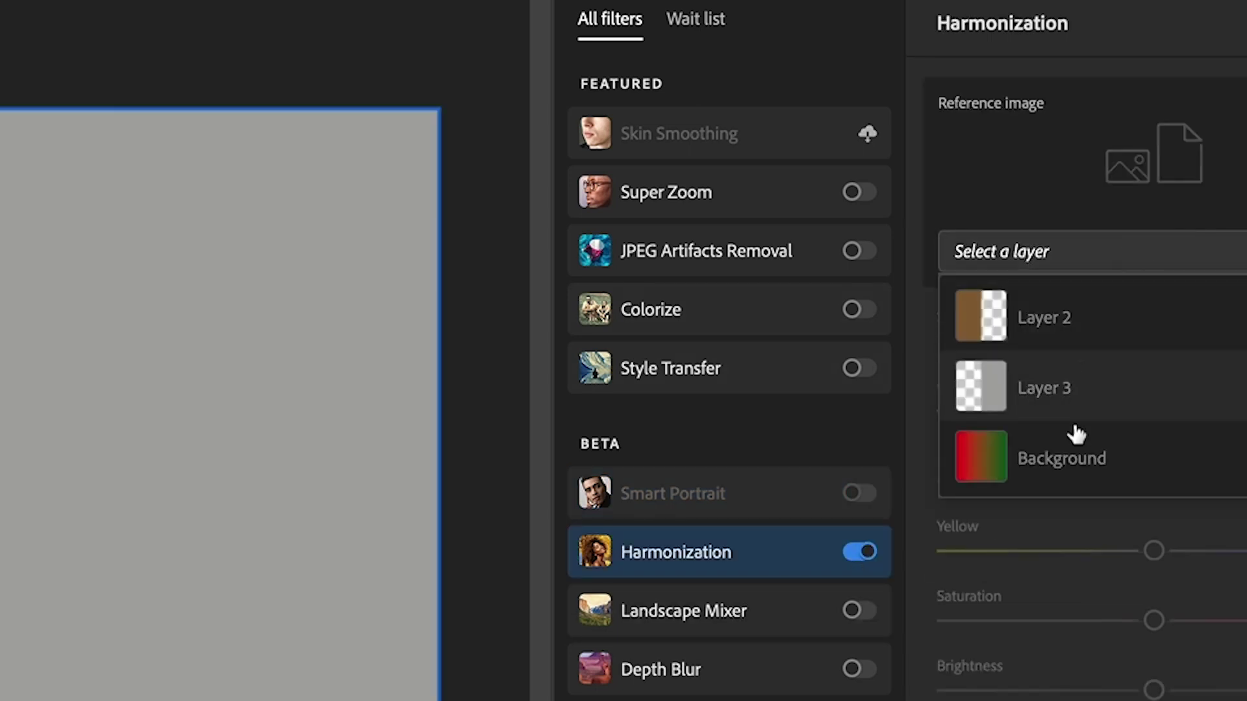
pyautogui.click(1074, 451)
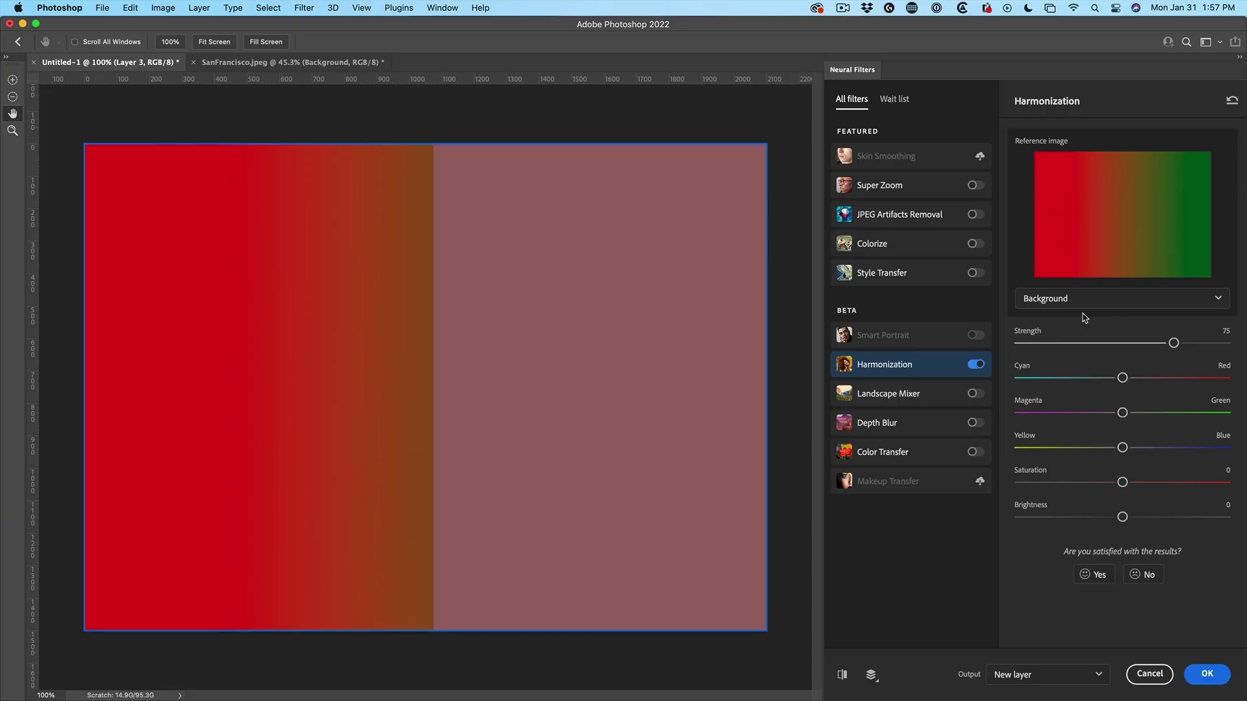
pyautogui.click(1209, 673)
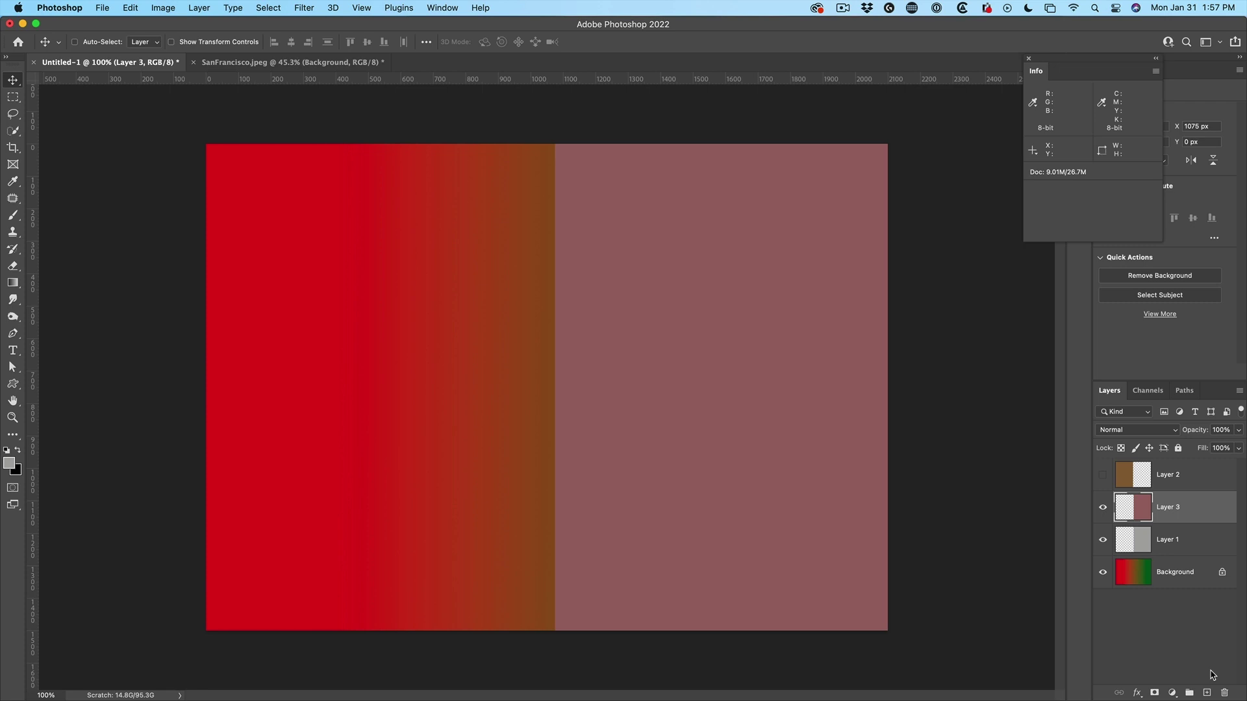
pyautogui.click(1103, 475)
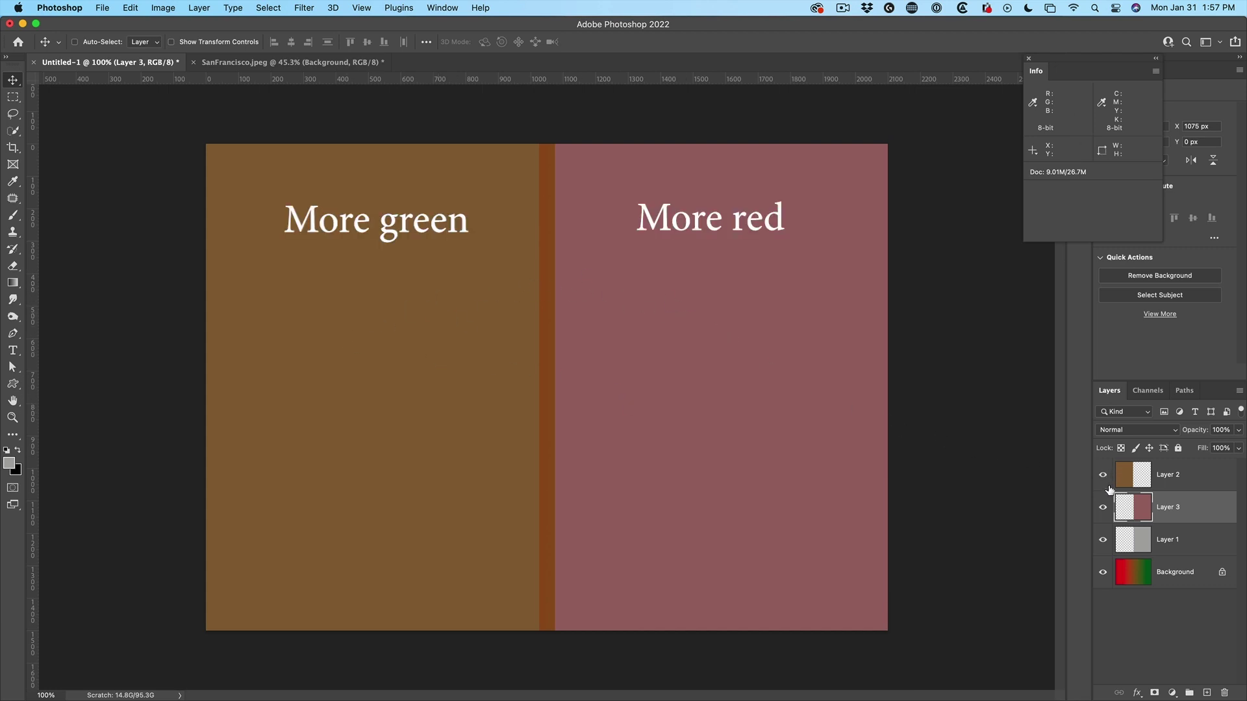
# Step: Hide Layer 3 and Layer 2 so only the red-to-green gradient shows
pyautogui.click(1103, 509)
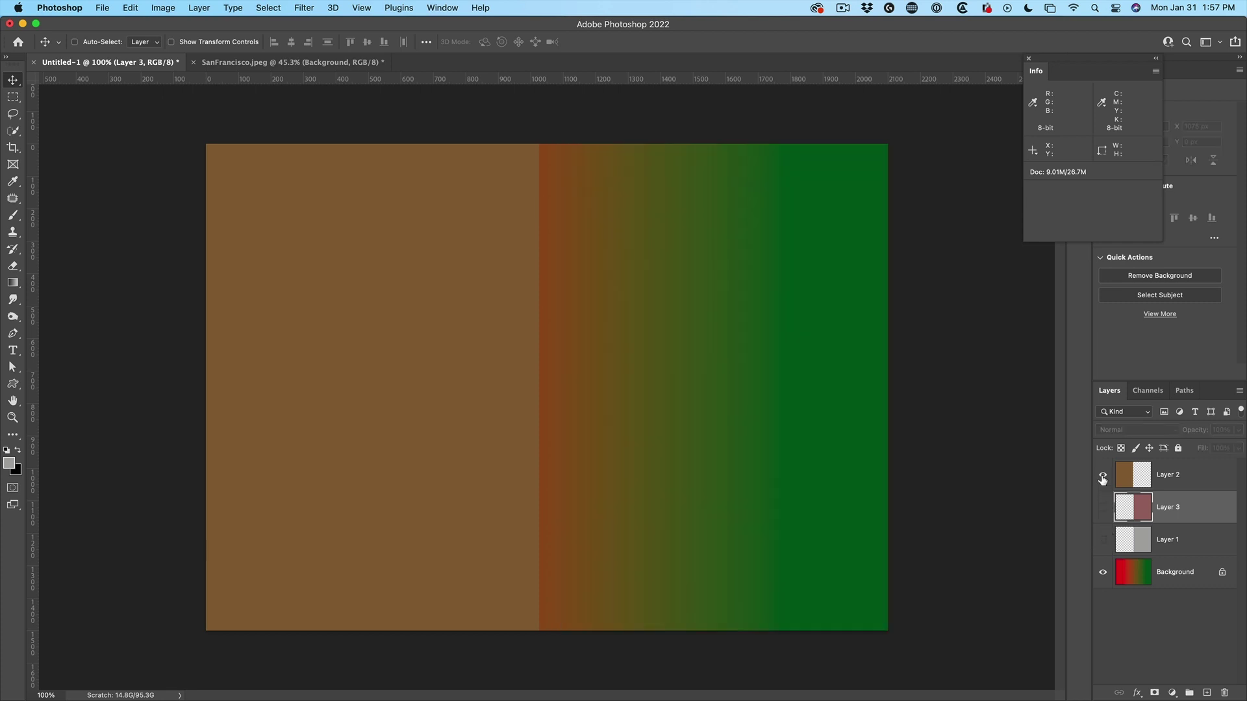
pyautogui.click(1102, 474)
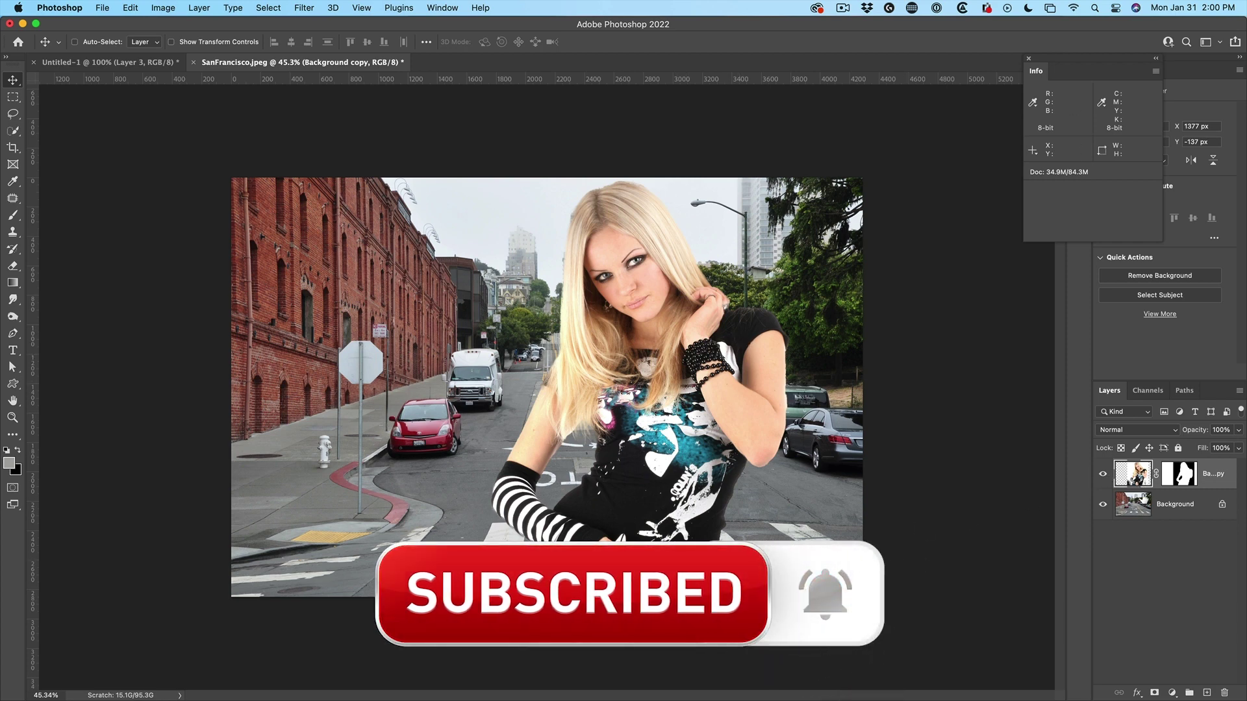
# Step: Harmonize the model against the street Background photo, output to a new Layer 1
pyautogui.click(1104, 474)
pyautogui.click(1105, 474)
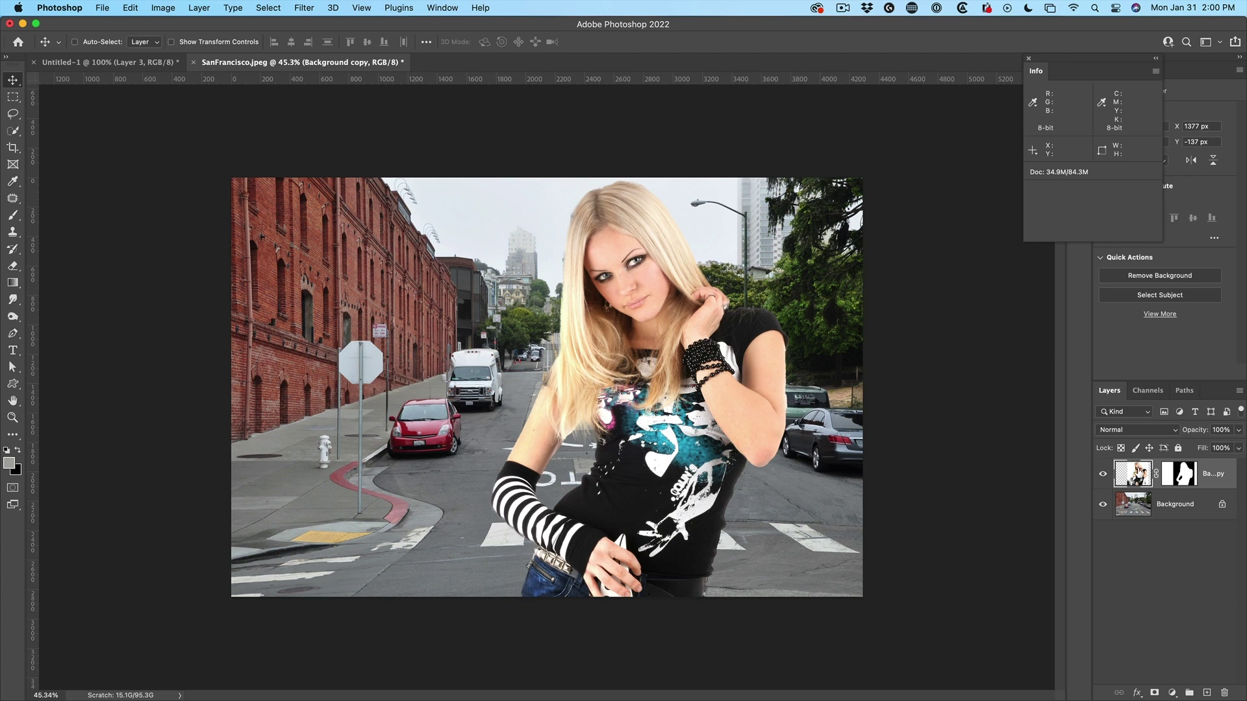
pyautogui.click(304, 7)
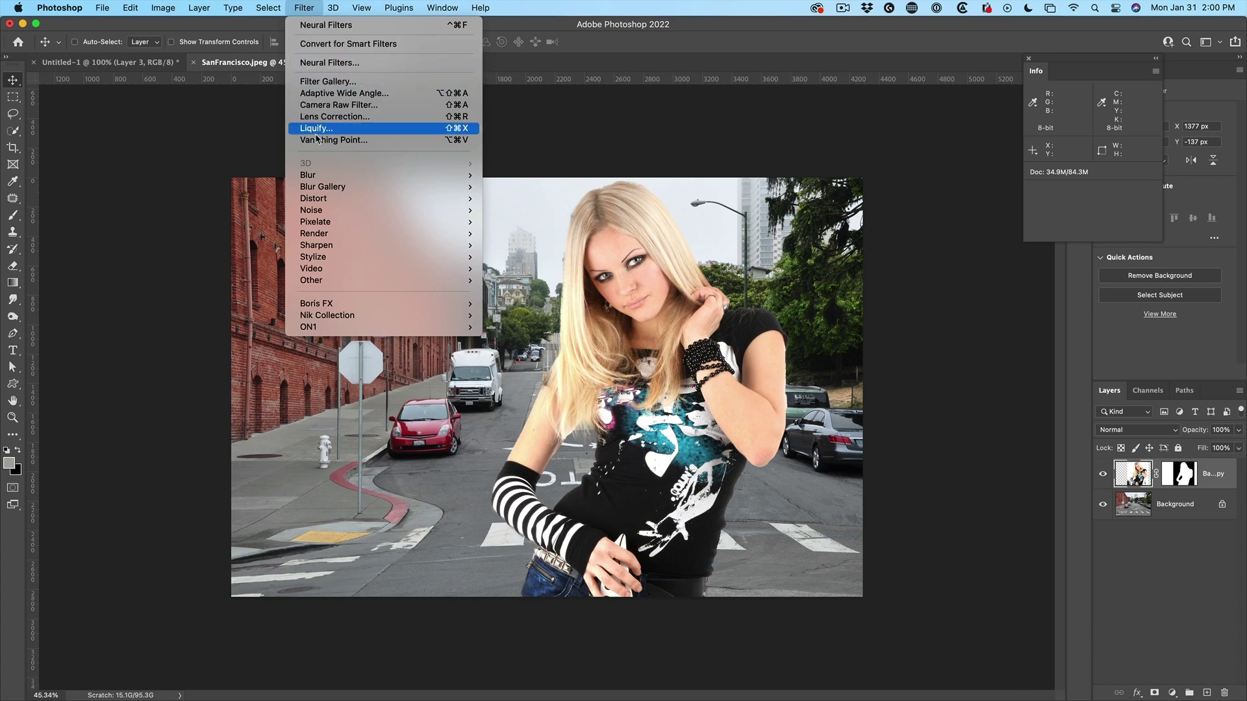
pyautogui.click(329, 63)
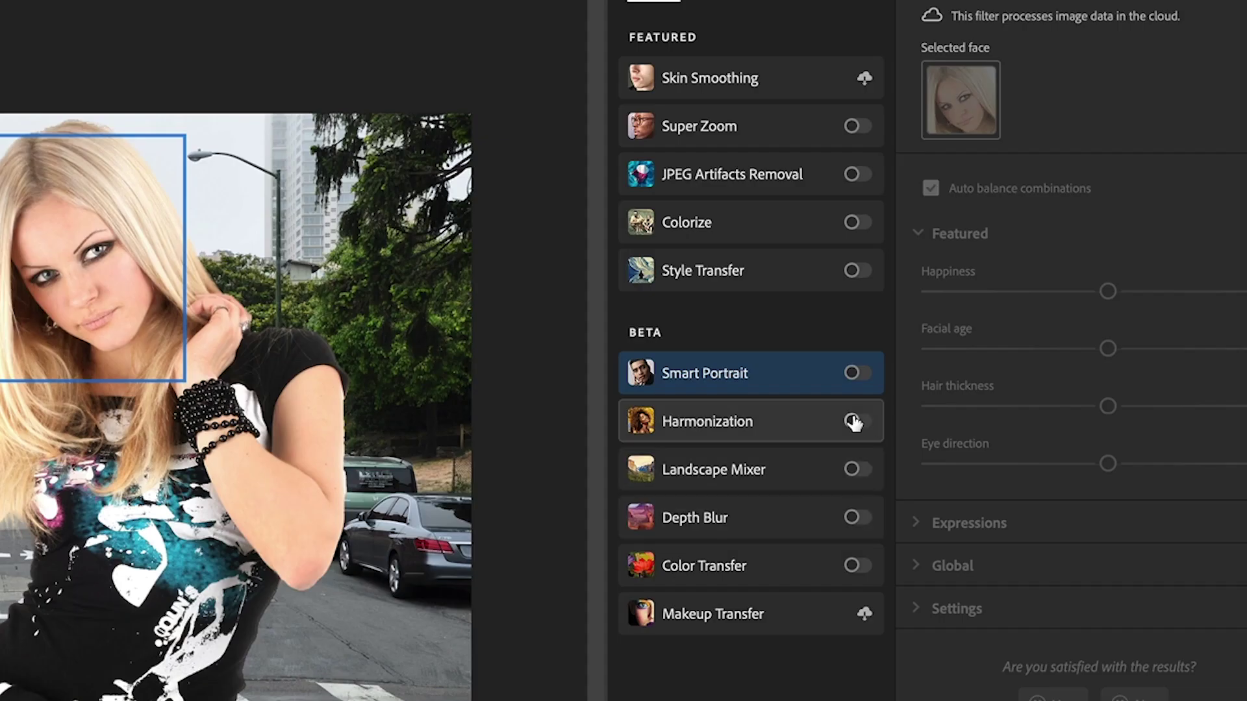
pyautogui.click(852, 422)
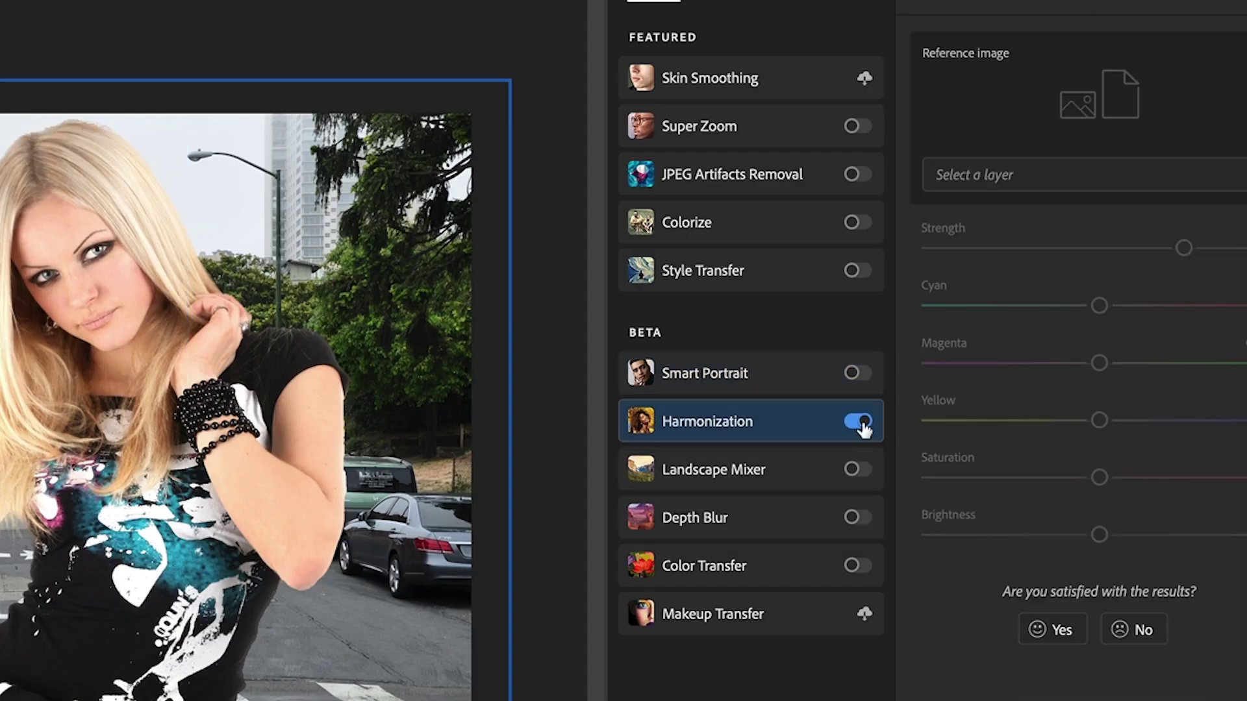
pyautogui.click(1018, 177)
pyautogui.click(1012, 281)
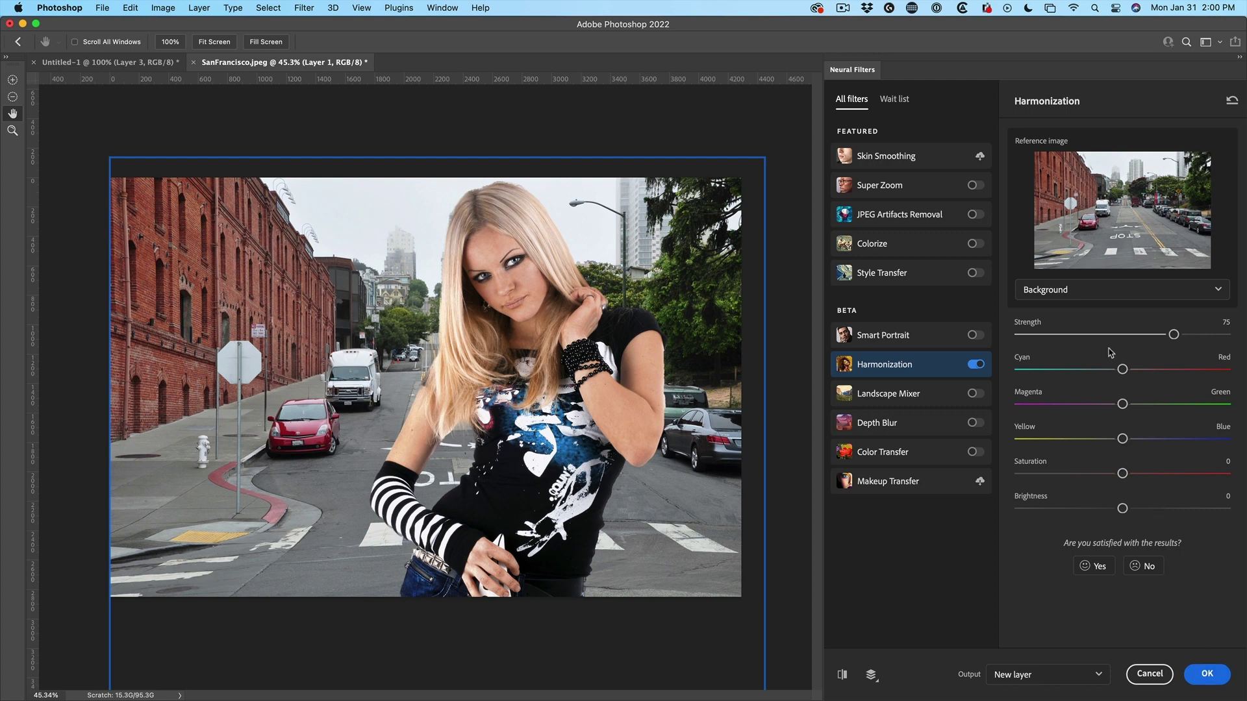
pyautogui.click(1206, 676)
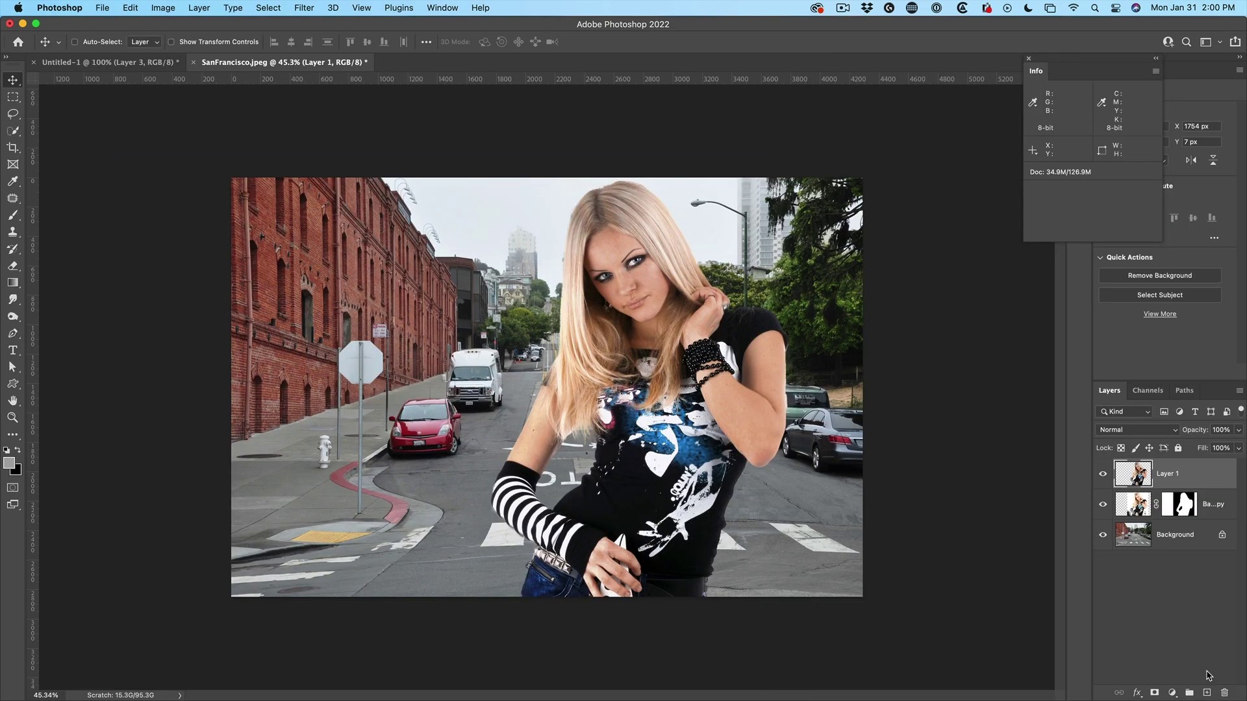
# Step: Hide harmonized Layer 1 and select the original cut-out model layer
pyautogui.click(1103, 475)
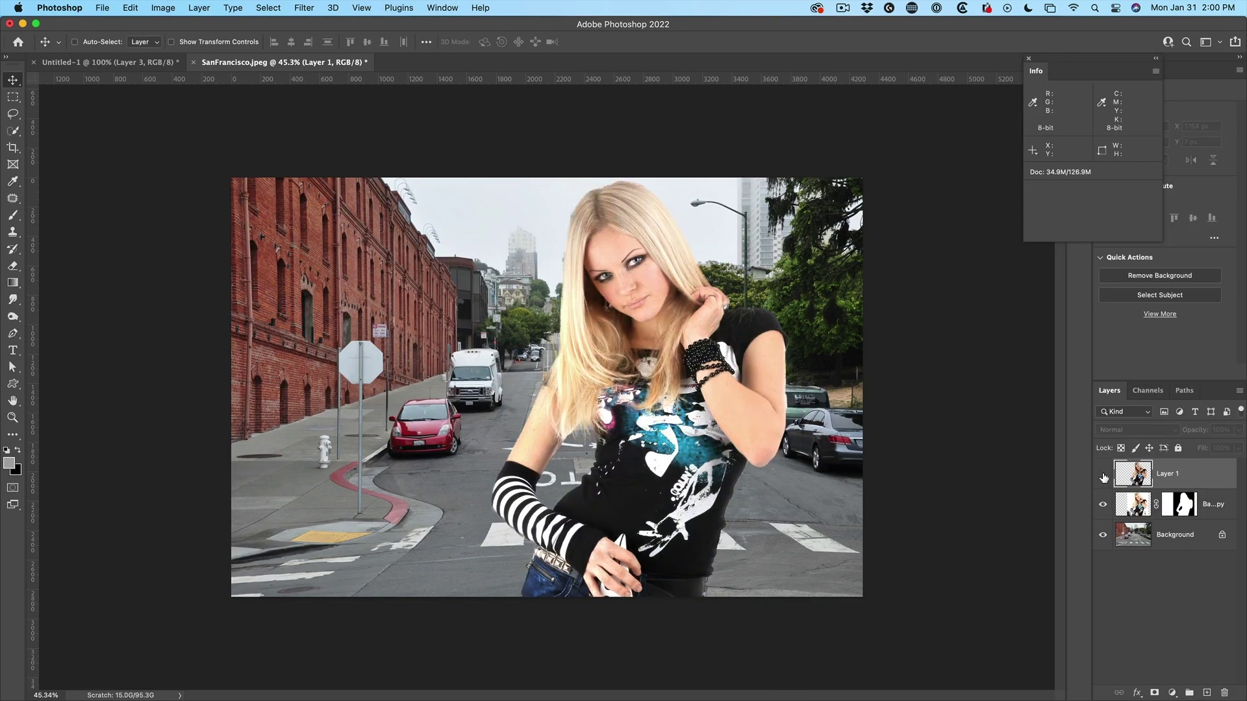
pyautogui.click(1140, 504)
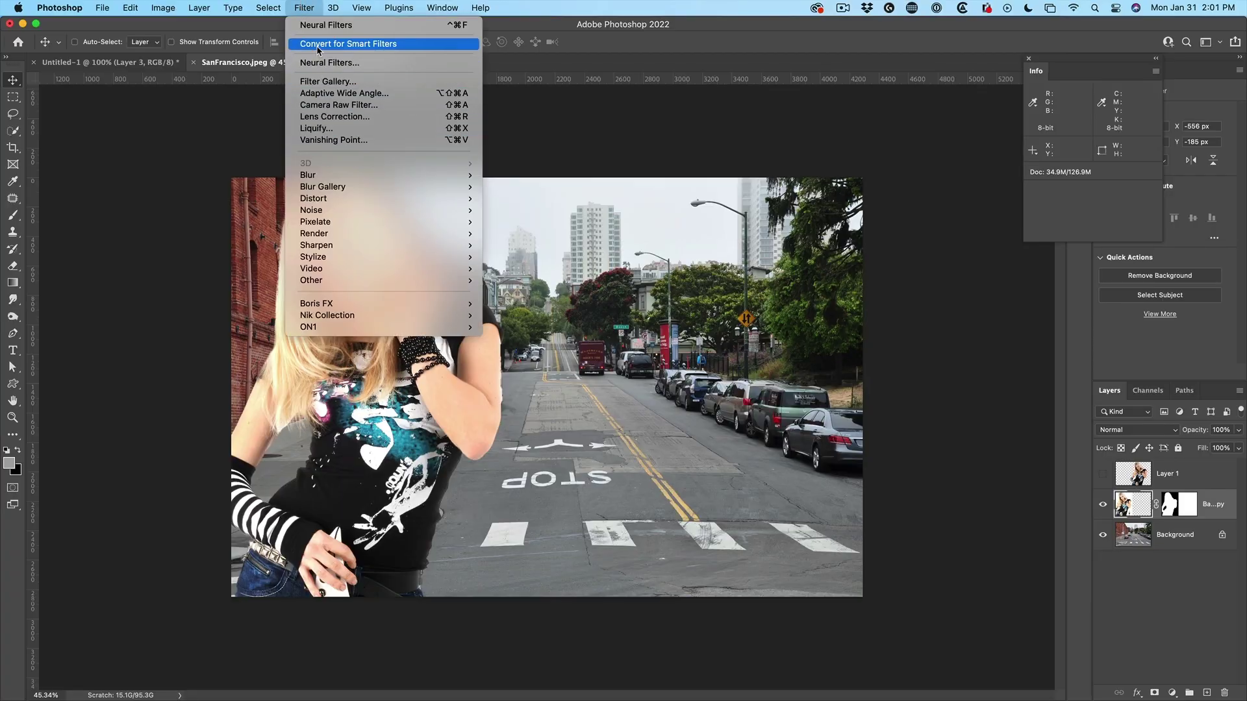
# Step: Harmonize the repositioned model against the street Background into a new Layer 2
pyautogui.click(329, 62)
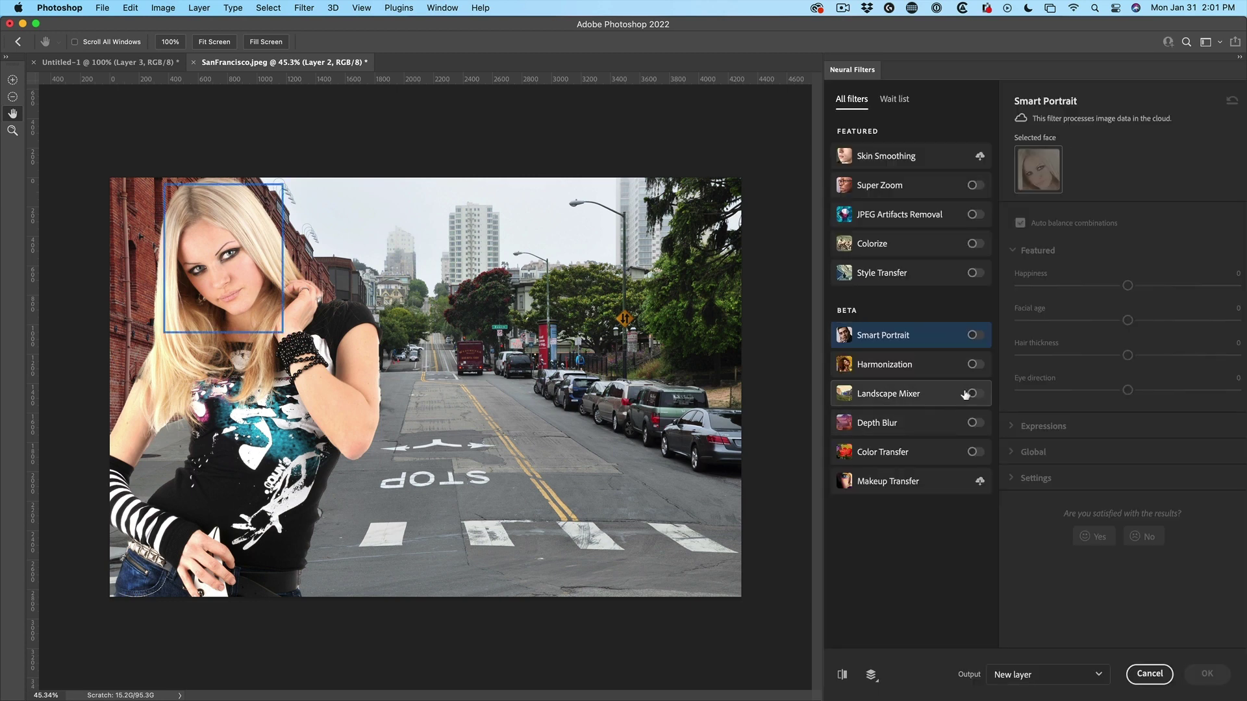
pyautogui.click(976, 366)
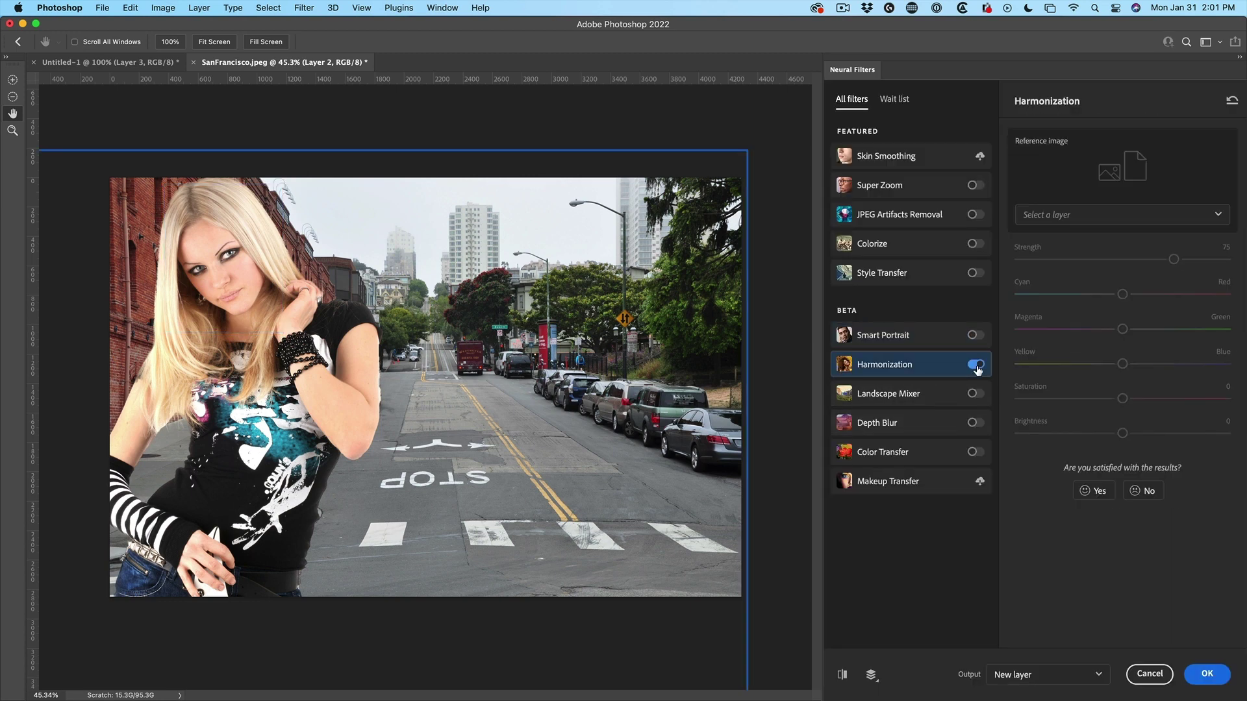
pyautogui.click(1148, 216)
pyautogui.click(1112, 321)
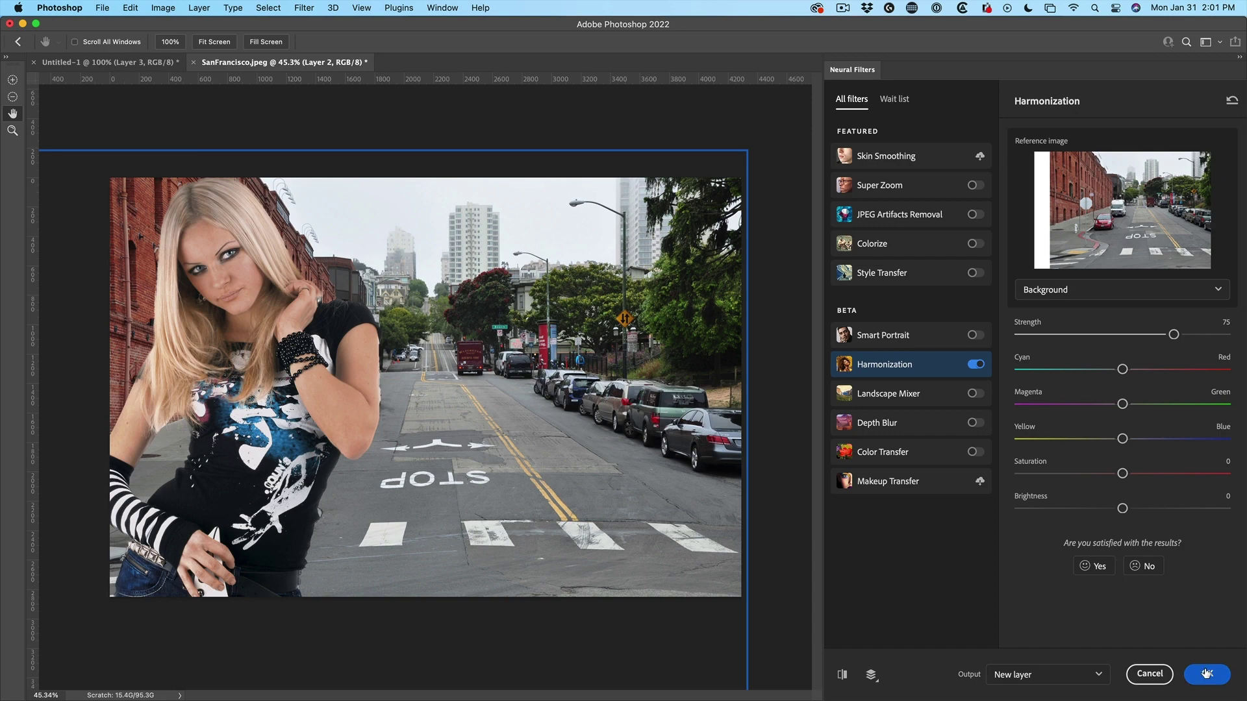
pyautogui.click(1206, 673)
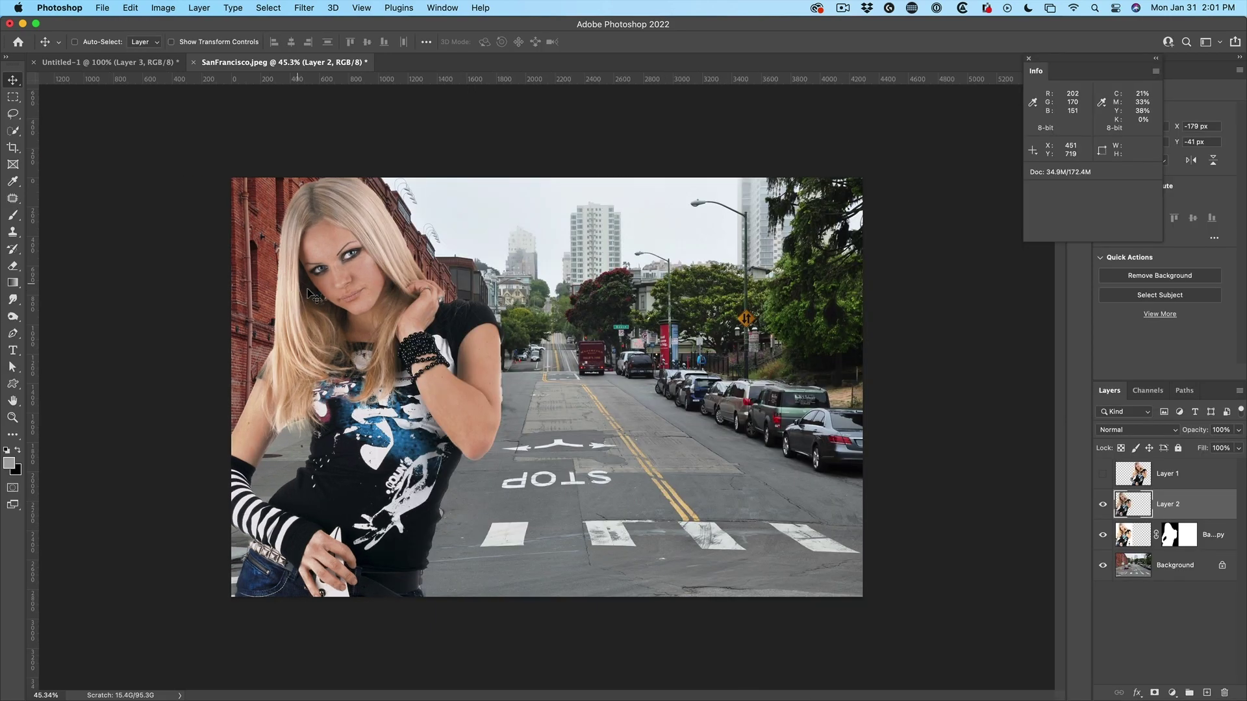
# Step: Show Layer 1, hide the original cut-out, and drag the two harmonized models apart
pyautogui.click(1103, 475)
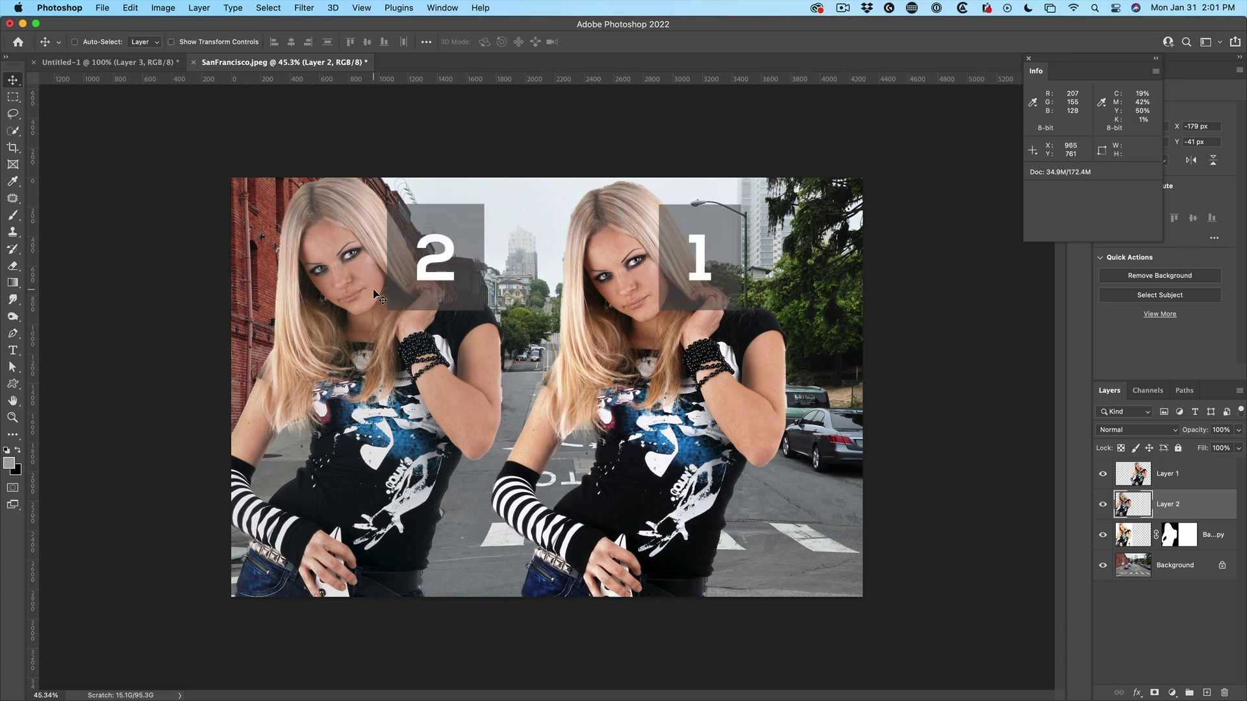
pyautogui.moveTo(373, 289); pyautogui.dragTo(745, 278)
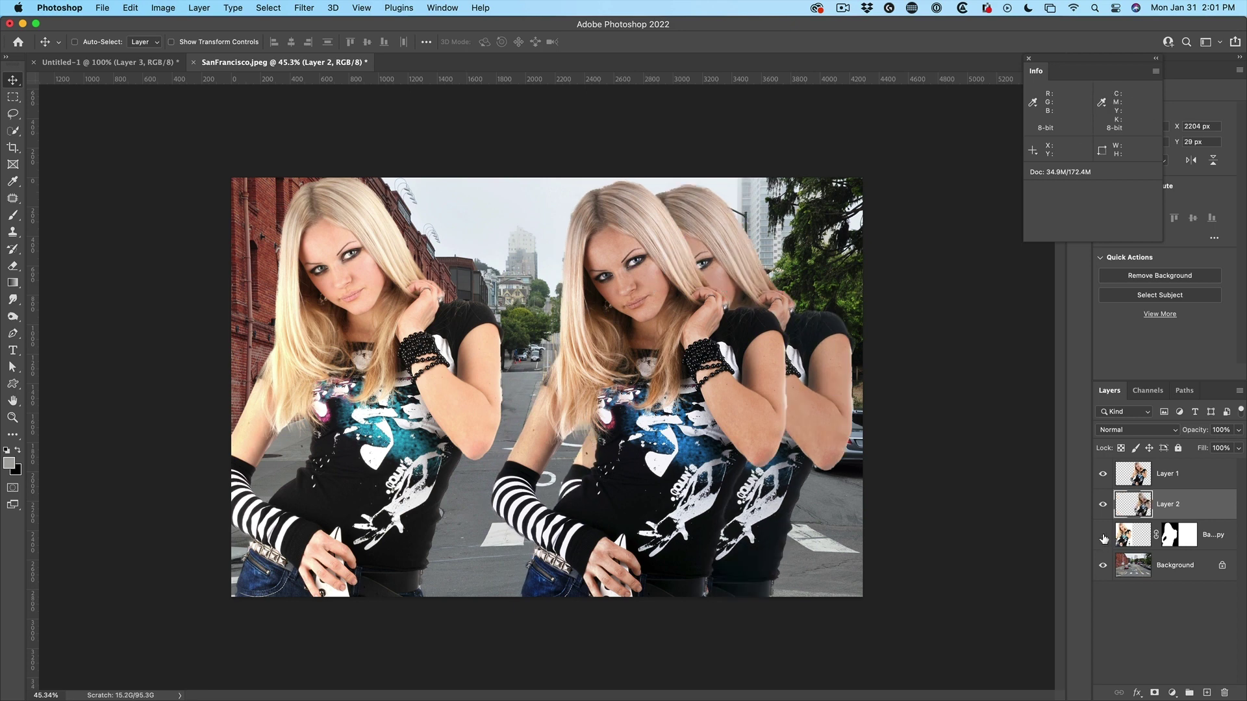
pyautogui.click(1103, 535)
pyautogui.moveTo(650, 317); pyautogui.dragTo(651, 318)
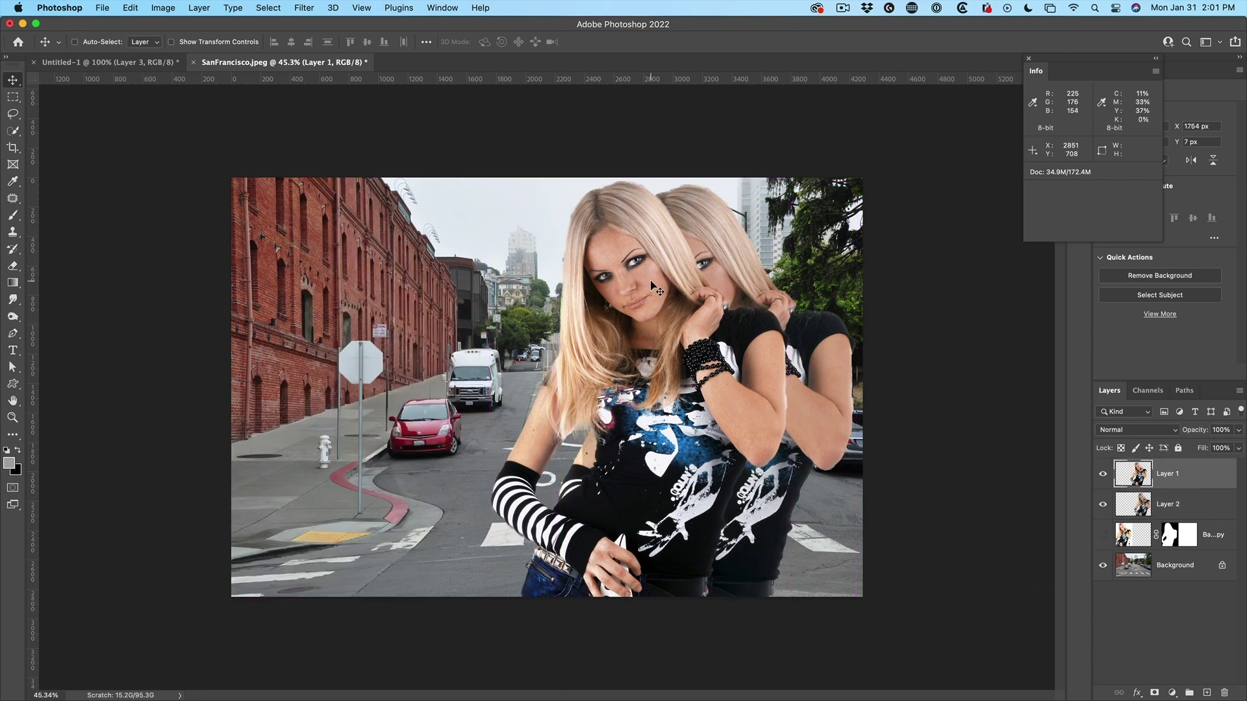
pyautogui.moveTo(651, 286); pyautogui.dragTo(439, 272)
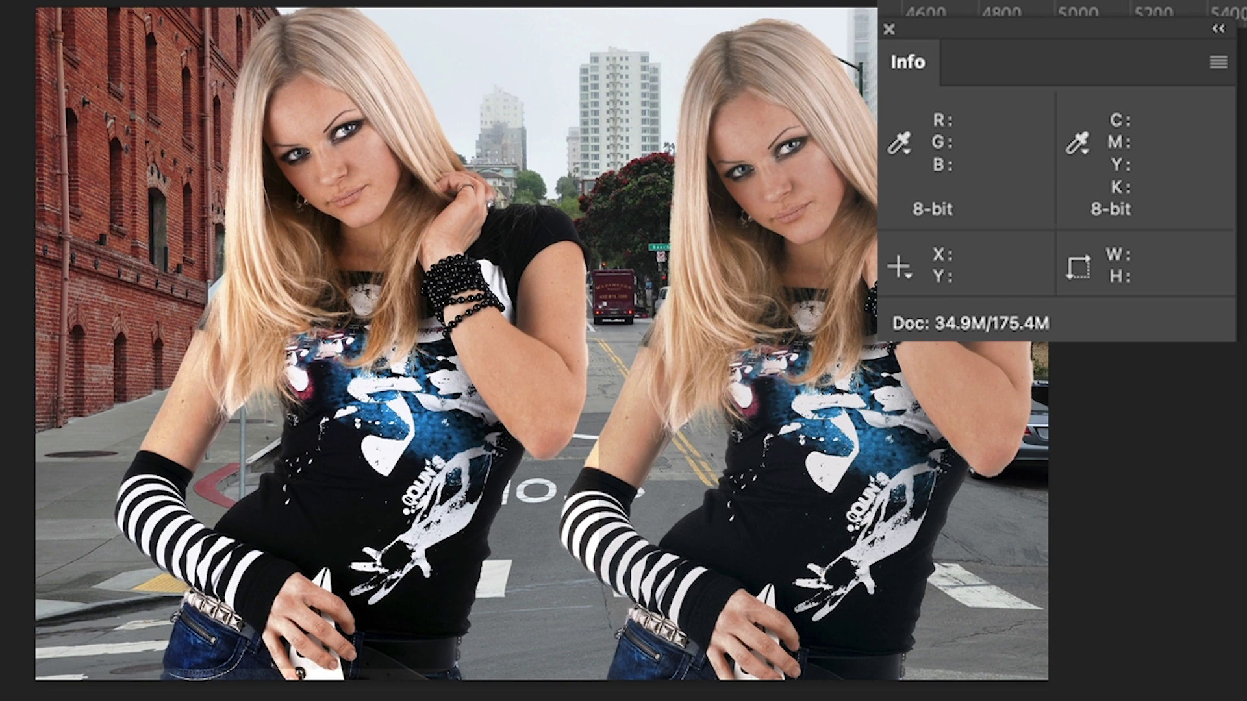
# Step: Undo the right-hand model copy and drag the remaining model layer to reposition it
pyautogui.hotkey('ctrl', 'z')
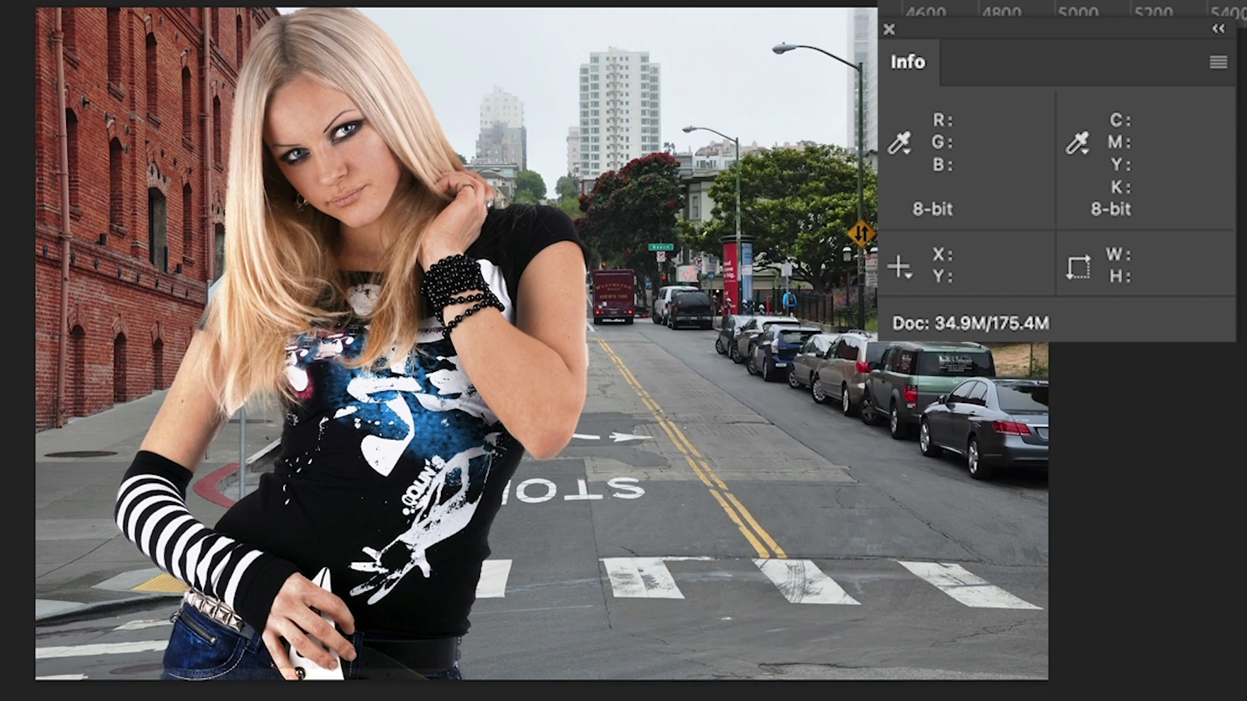
pyautogui.moveTo(387, 285); pyautogui.dragTo(791, 293)
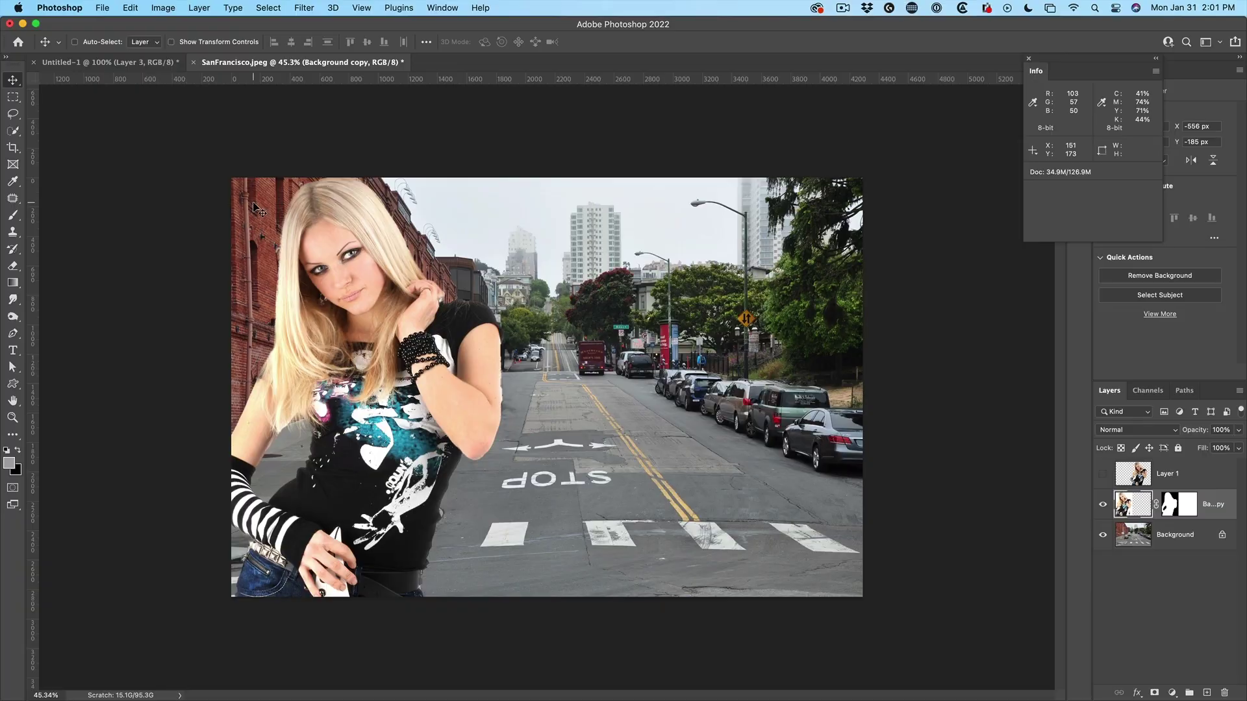
# Step: Open Filter > Neural Filters and turn on the Harmonization filter
pyautogui.click(303, 7)
pyautogui.click(322, 63)
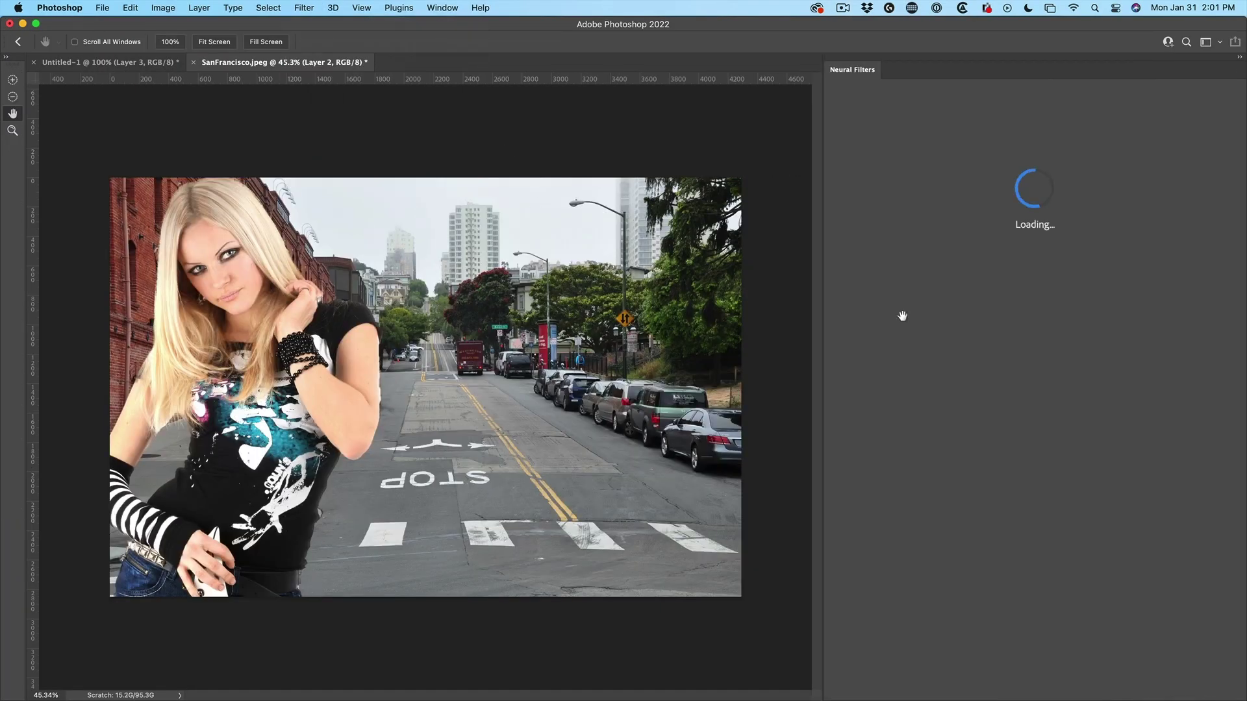
pyautogui.click(975, 364)
# Step: Set the Harmonization reference image to the Background street photo, at strength 75
pyautogui.click(1122, 214)
pyautogui.click(1113, 318)
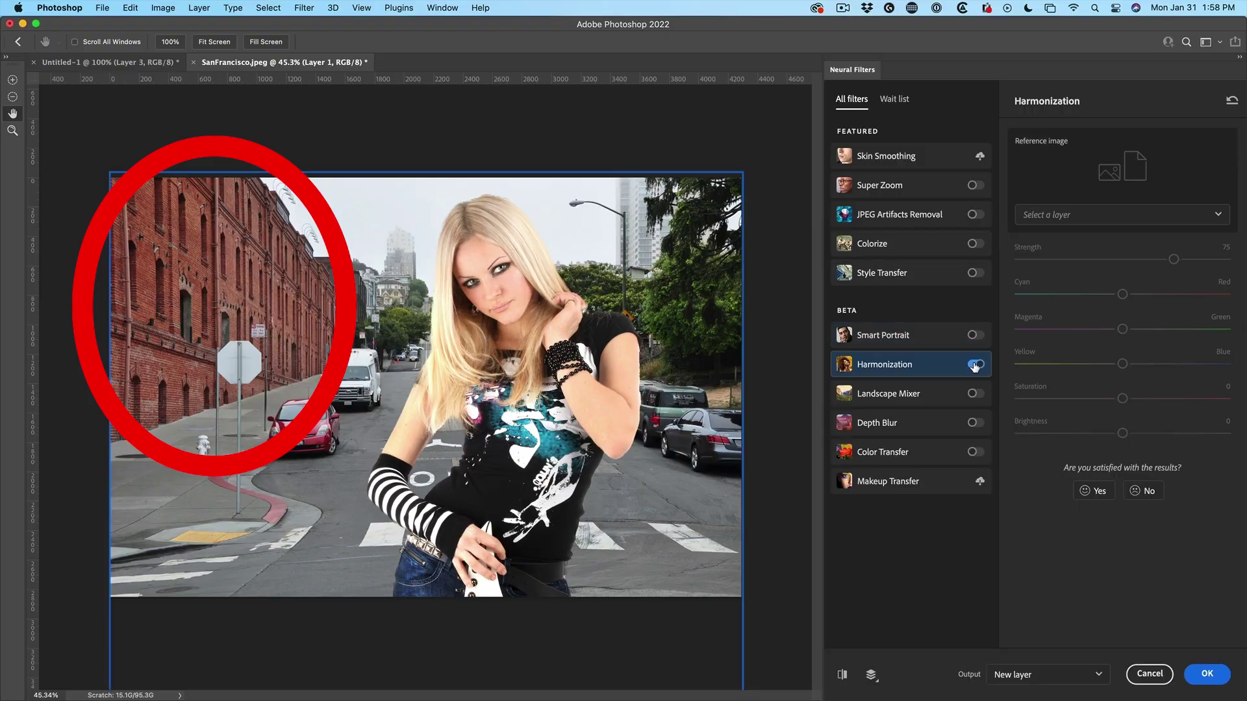
pyautogui.click(1138, 221)
pyautogui.click(1098, 283)
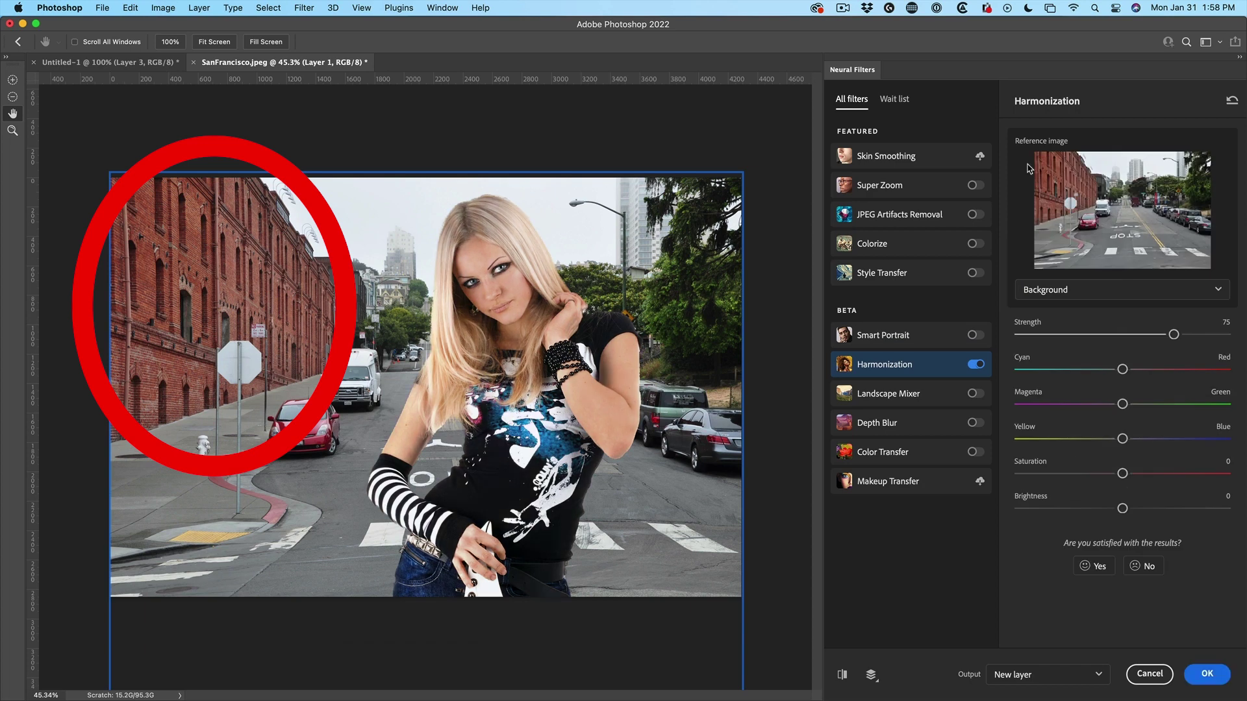